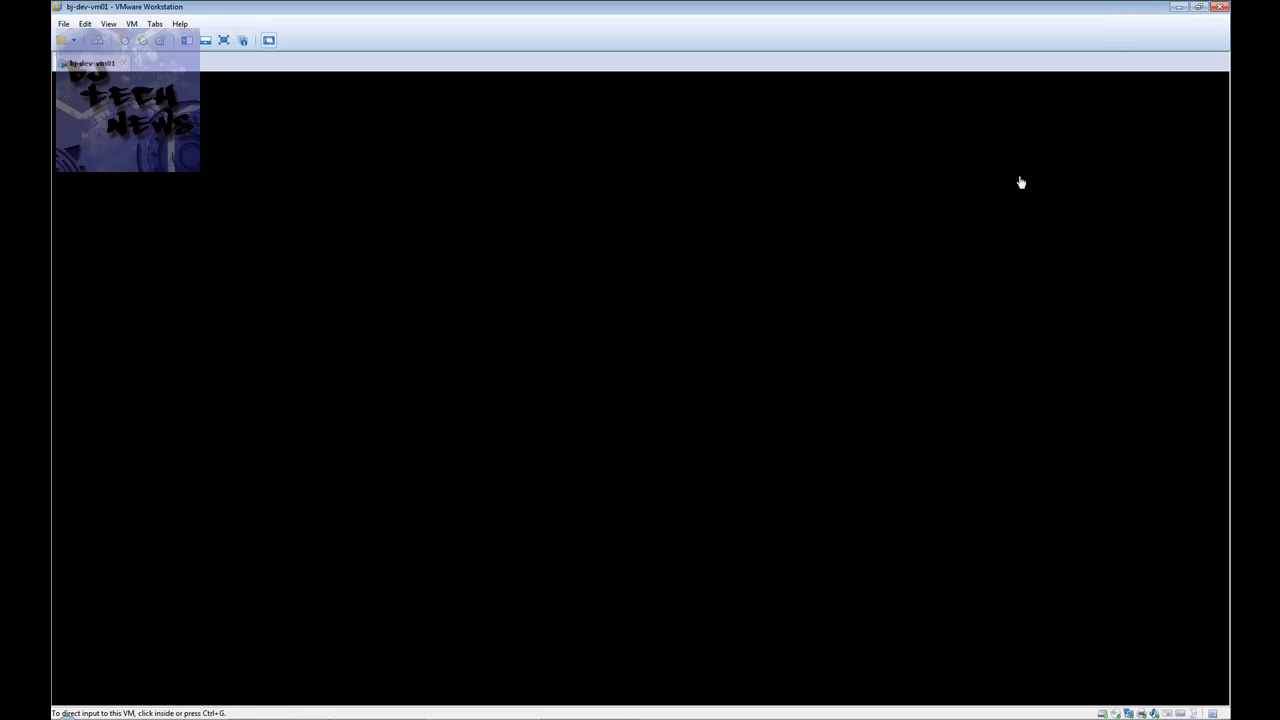
# Close the host's program list and focus the Windows 7 VM's lock screen for sign-in
pyautogui.click(67, 717)
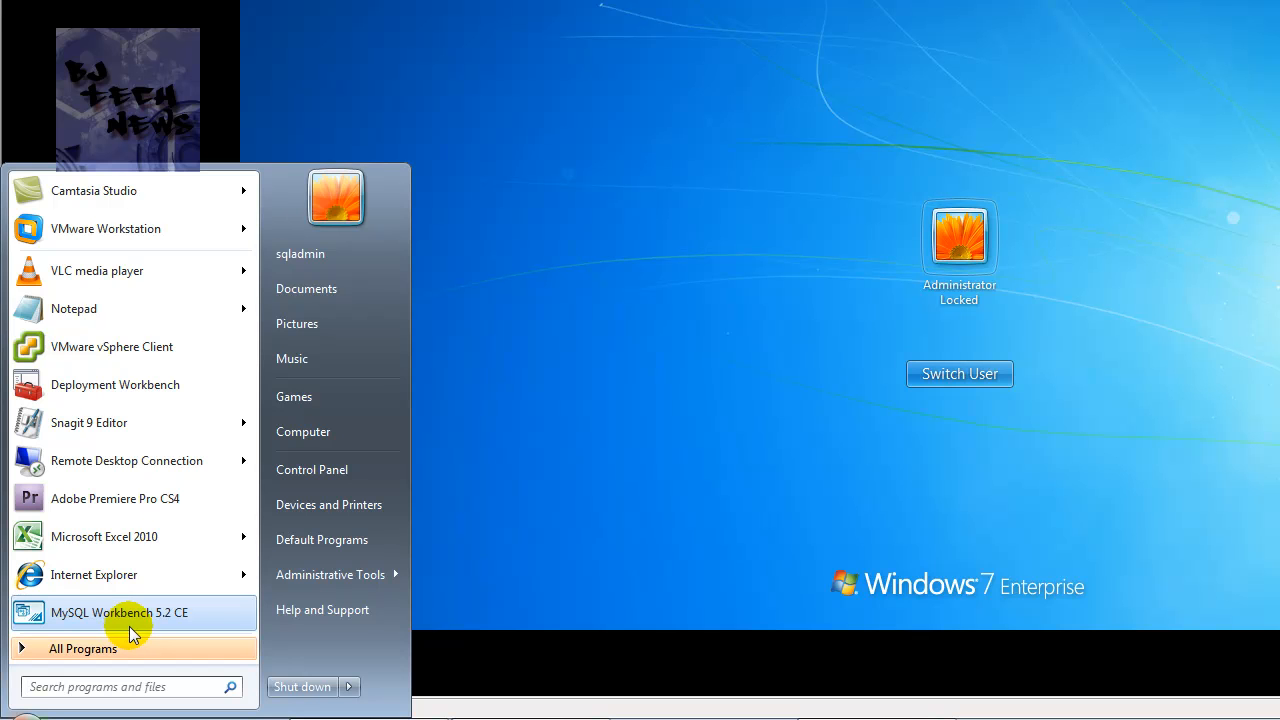
pyautogui.click(609, 459)
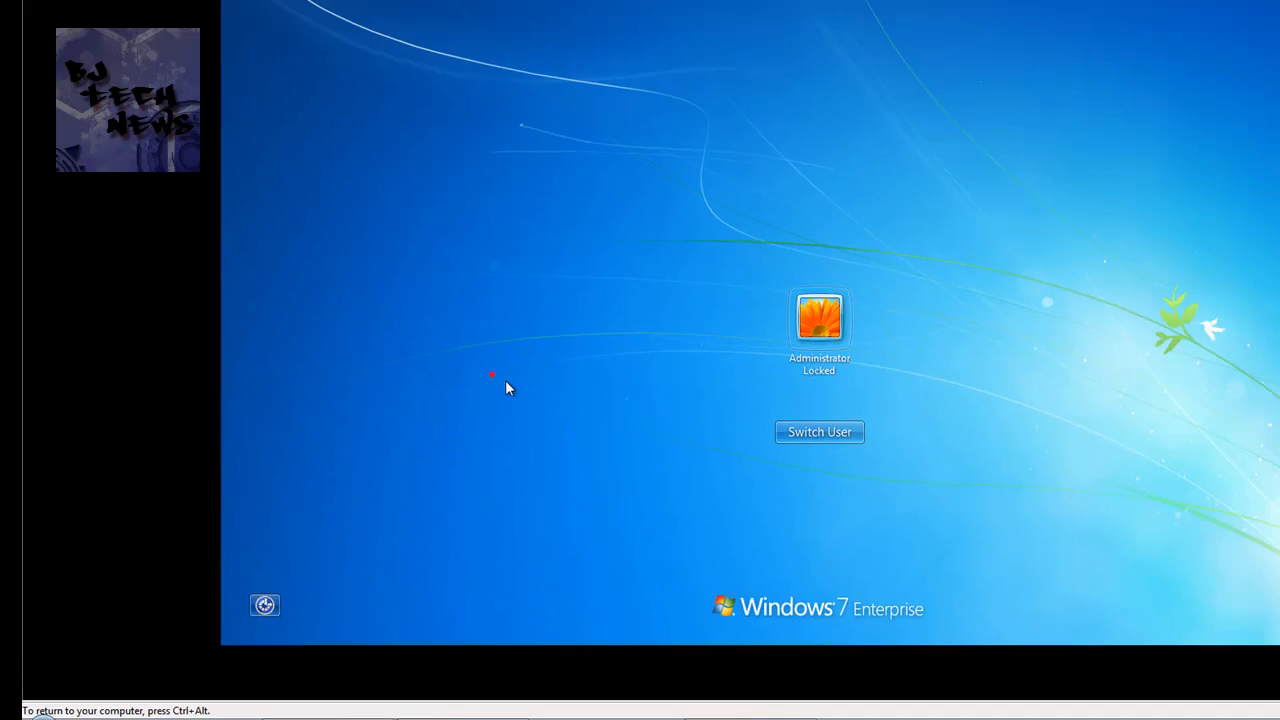
pyautogui.click(945, 245)
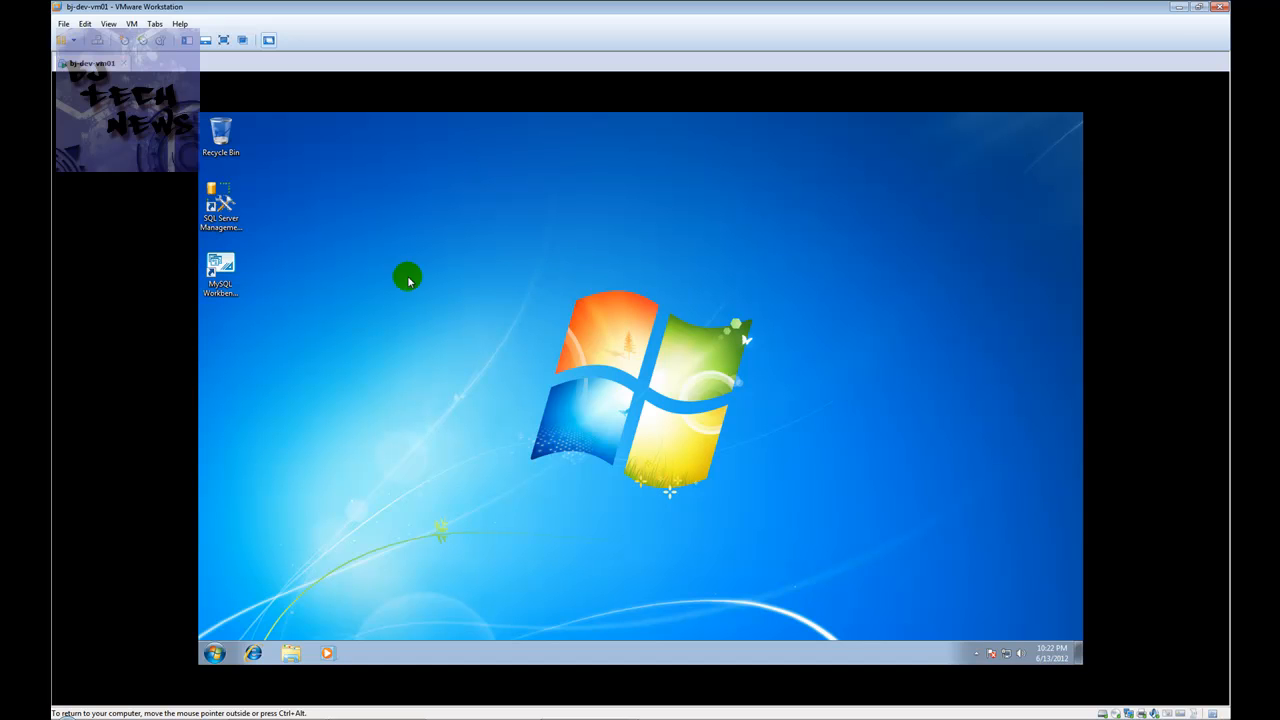
# Minimize VMware and highlight the GRANT ALL PRIVILEGES statement, its *.* and USERNAME parts in mysql_notes.txt
pyautogui.click(1179, 8)
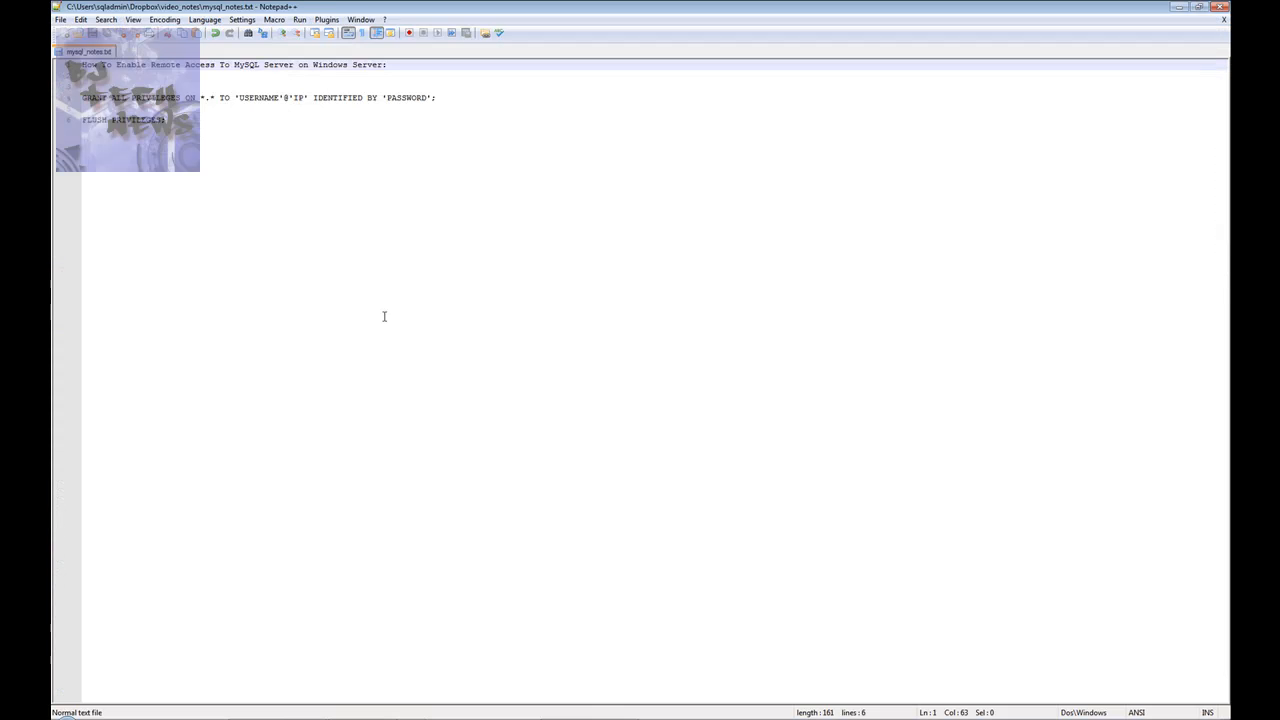
pyautogui.moveTo(446, 97); pyautogui.dragTo(325, 85)
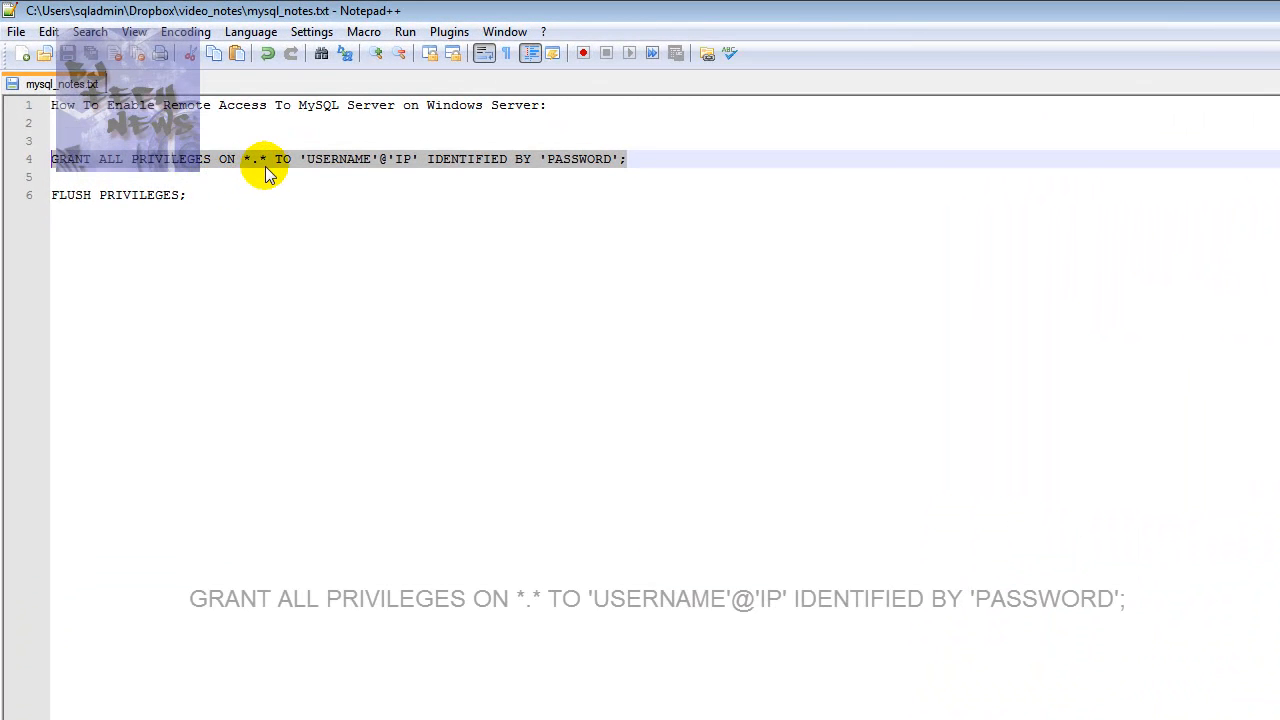
pyautogui.moveTo(268, 158); pyautogui.dragTo(243, 157)
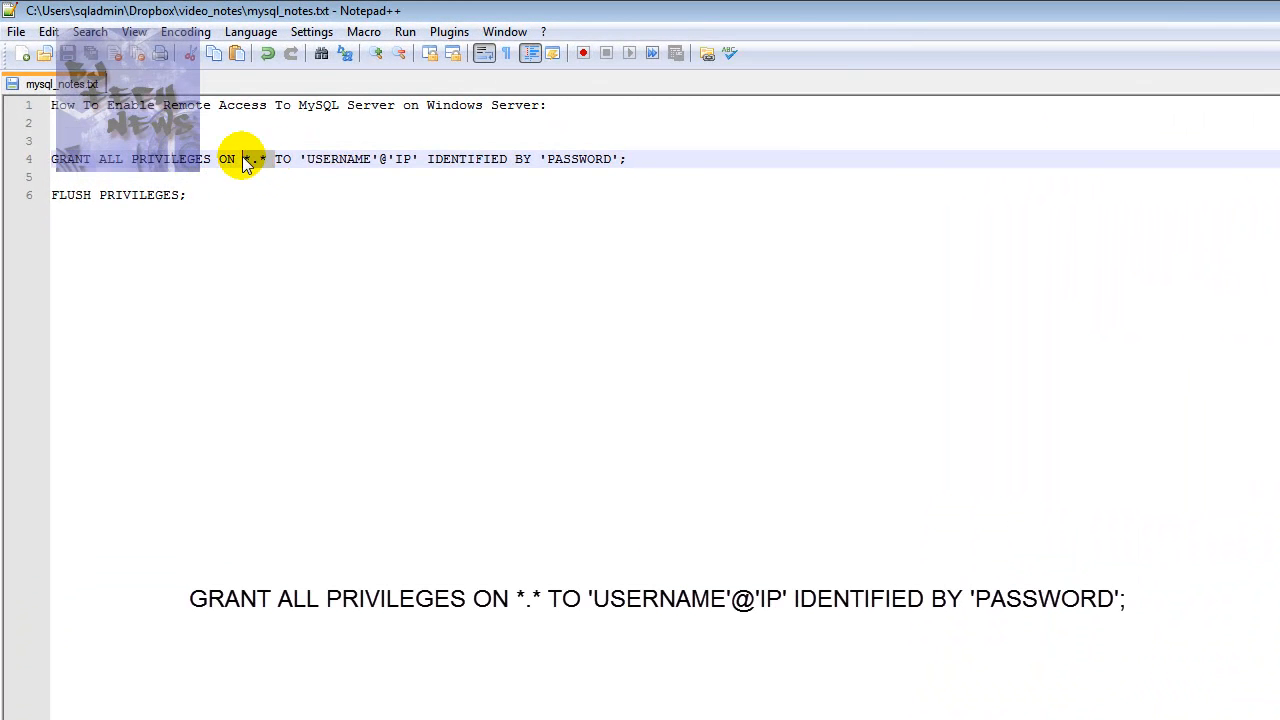
pyautogui.doubleClick(335, 162)
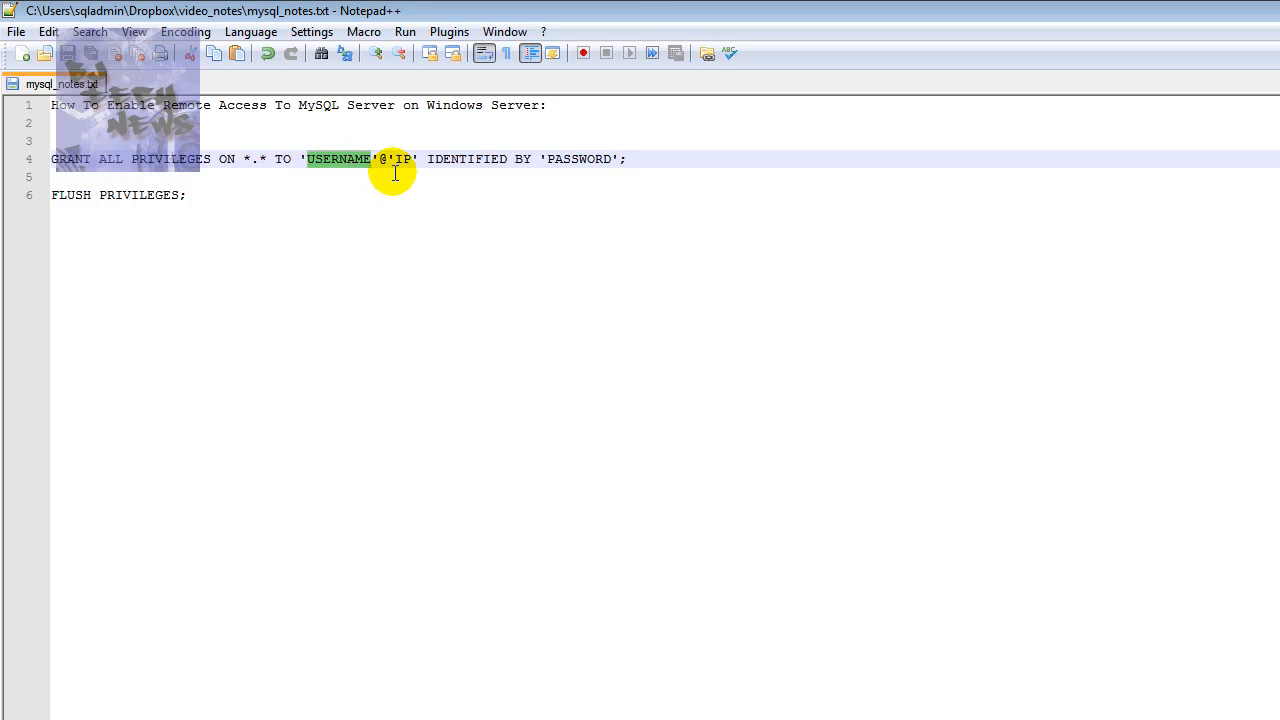
pyautogui.click(382, 160)
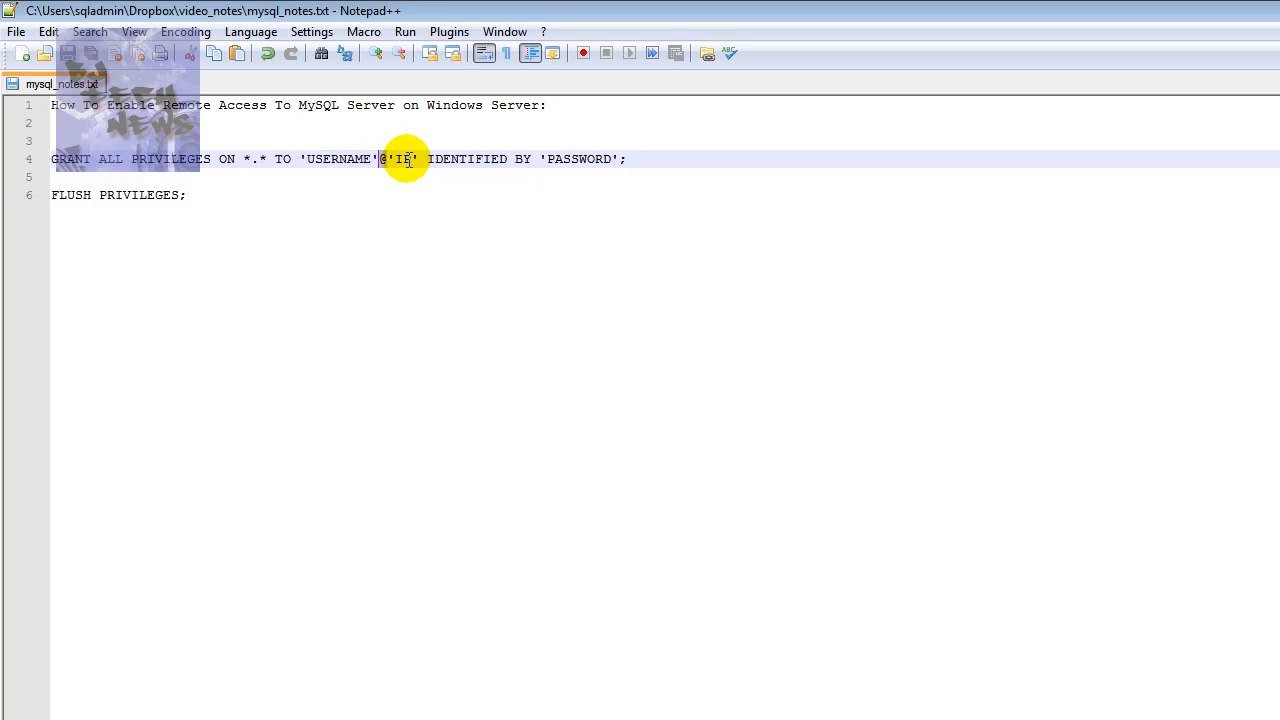
# Highlight the IP and PASSWORD placeholders and the FLUSH PRIVILEGES; line
pyautogui.moveTo(418, 158); pyautogui.dragTo(397, 155)
pyautogui.click(420, 163)
pyautogui.moveTo(415, 162); pyautogui.dragTo(398, 150)
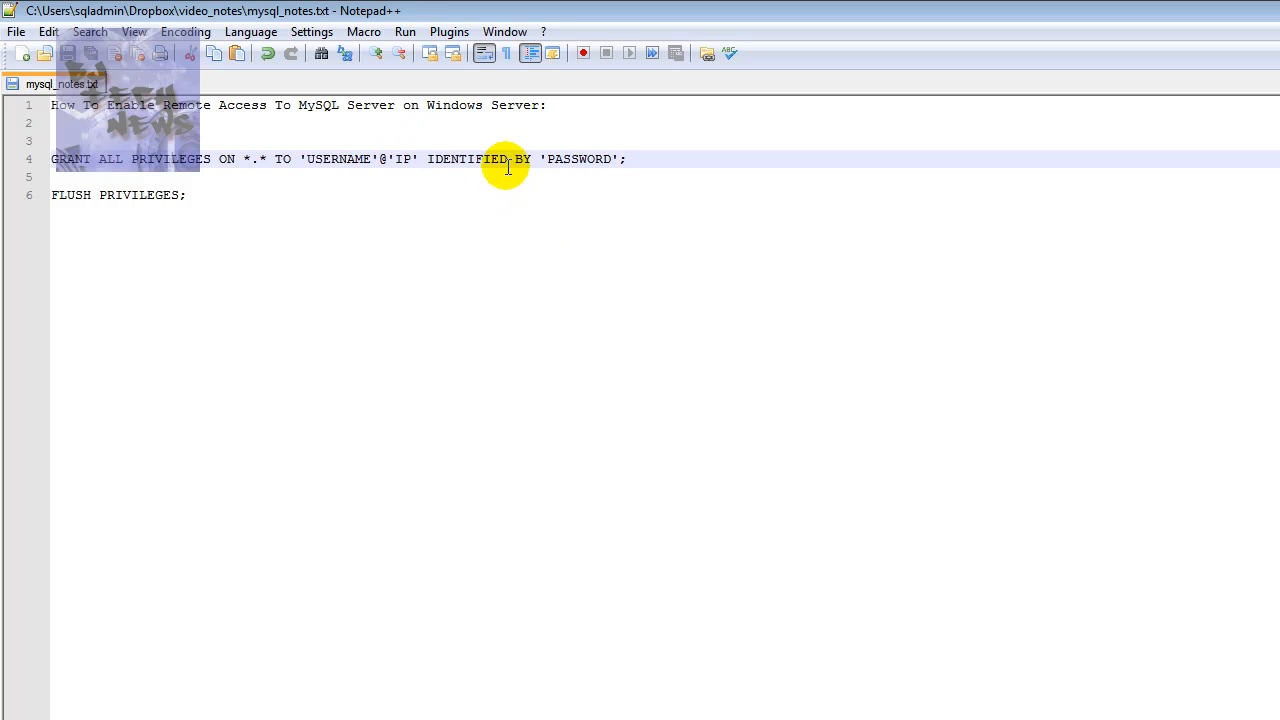
pyautogui.doubleClick(588, 160)
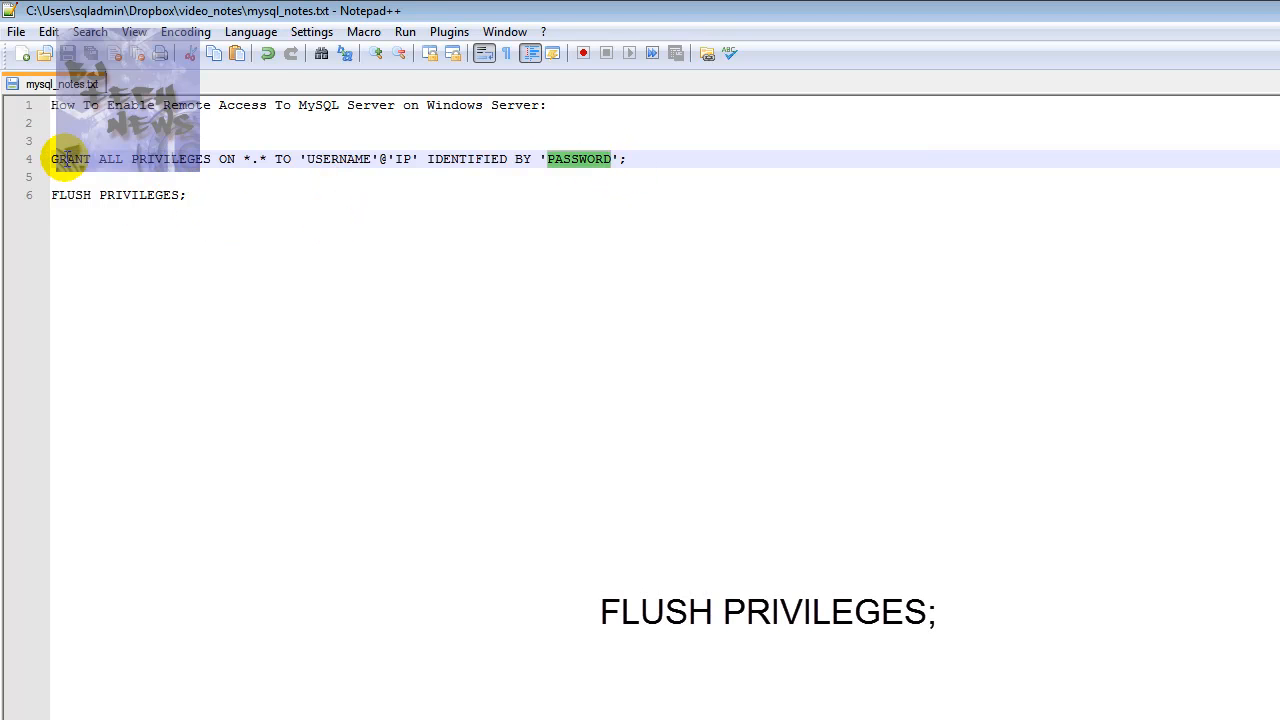
pyautogui.moveTo(208, 201); pyautogui.dragTo(31, 189)
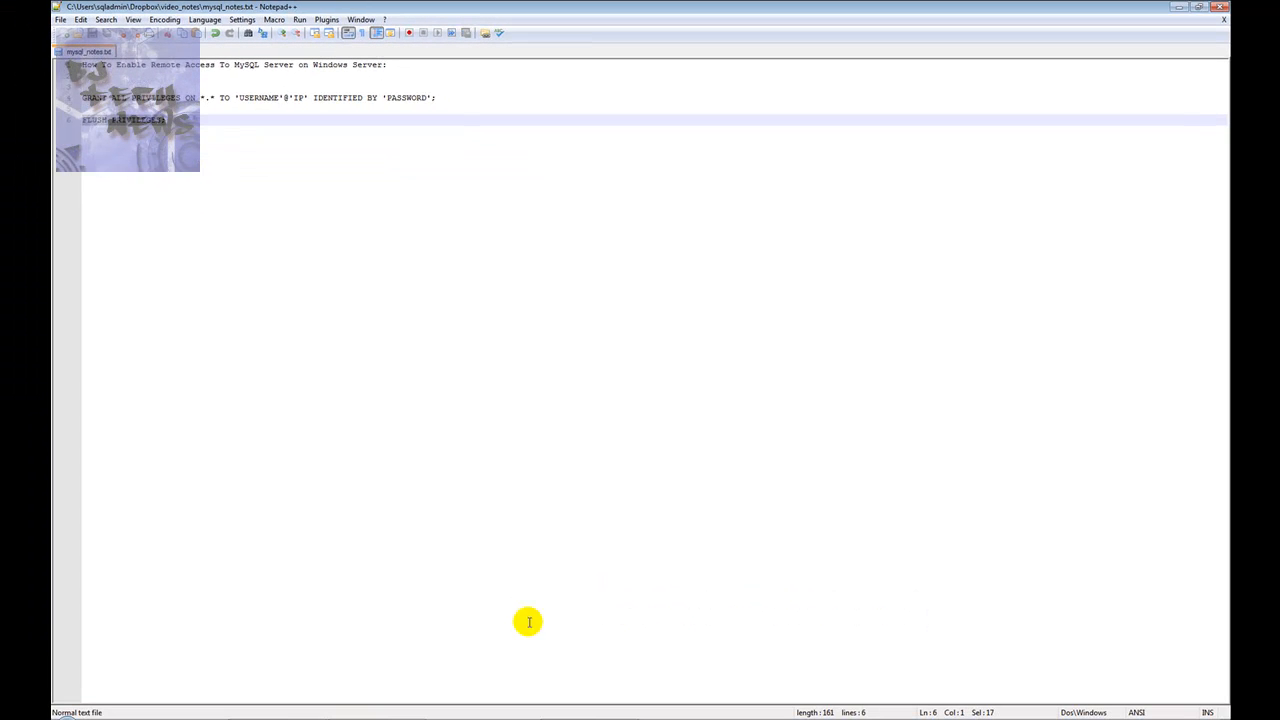
# Bring up the MySQL console and run 'show databases;' to list existing databases
pyautogui.click(597, 717)
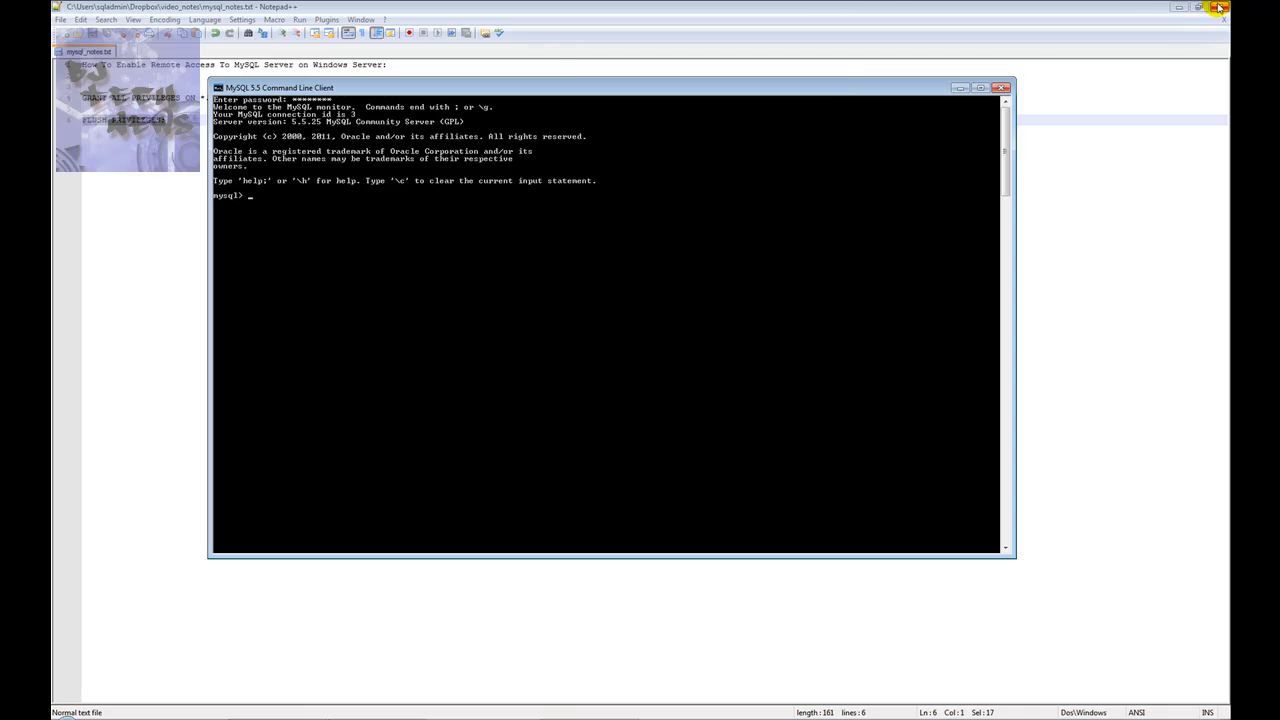
pyautogui.click(1180, 7)
pyautogui.write('show databases;')
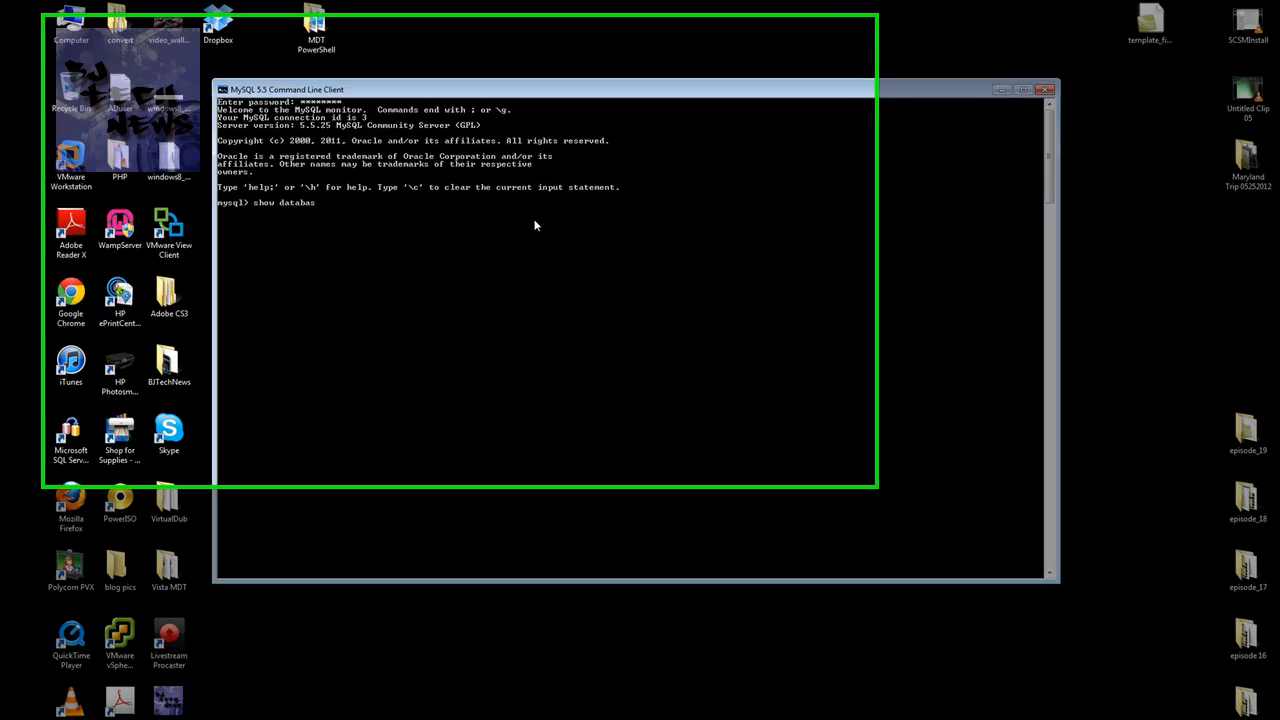
pyautogui.press('Return')
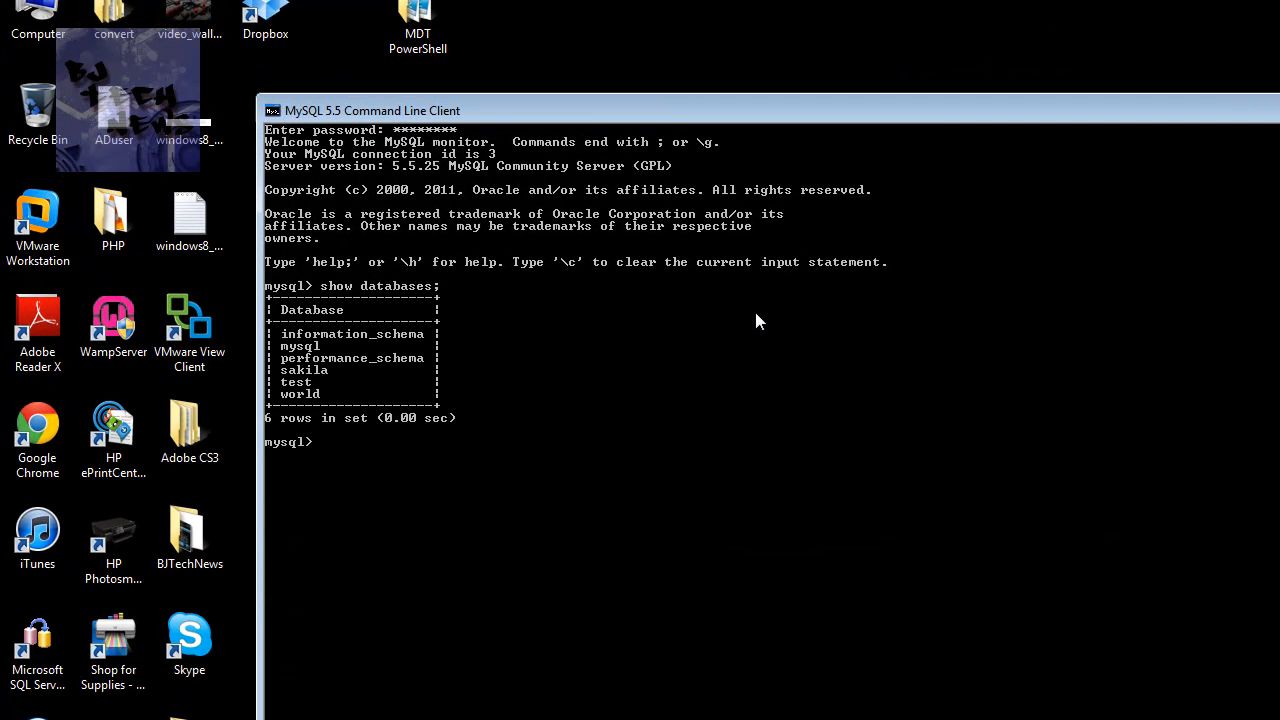
# Run 'create database mydb;' and list databases again, now showing seven including mydb
pyautogui.write('crate')
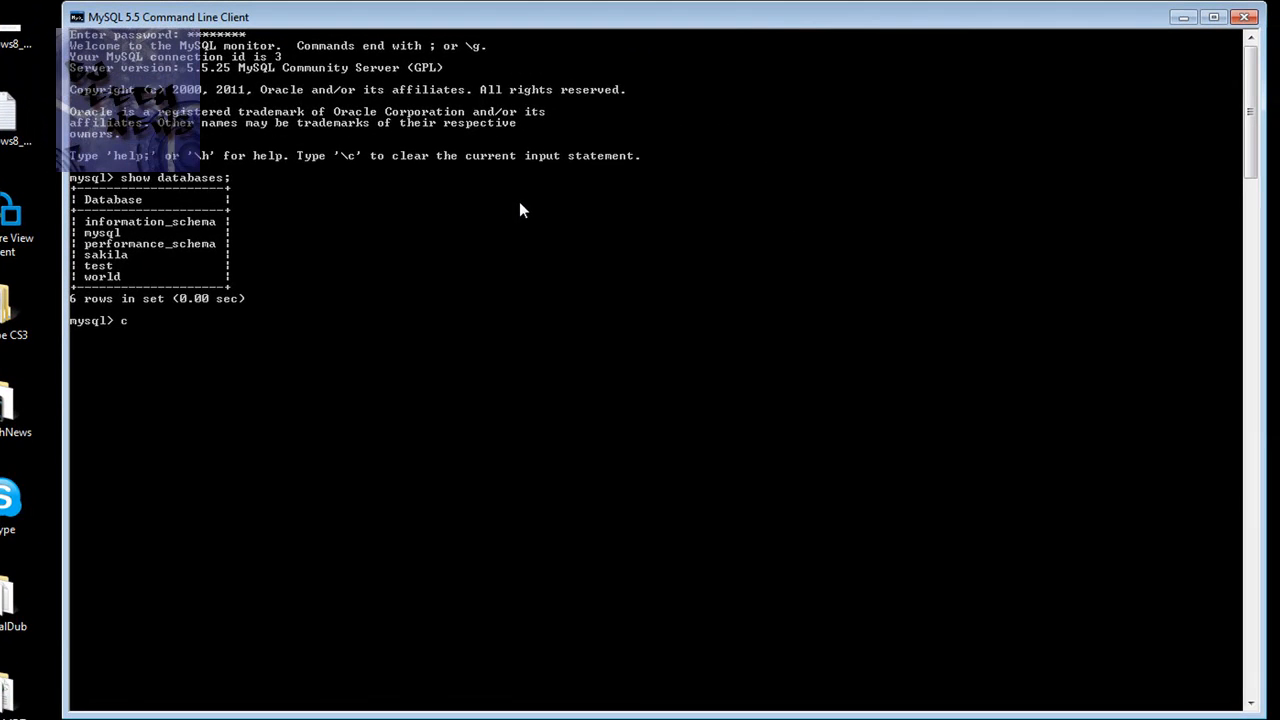
pyautogui.press('BackSpace')
pyautogui.press('BackSpace')
pyautogui.write('eate database mydb;')
pyautogui.press('Return')
pyautogui.write('show databaes')
pyautogui.press('BackSpace')
pyautogui.press('BackSpace')
pyautogui.write('ses;')
pyautogui.press('Return')
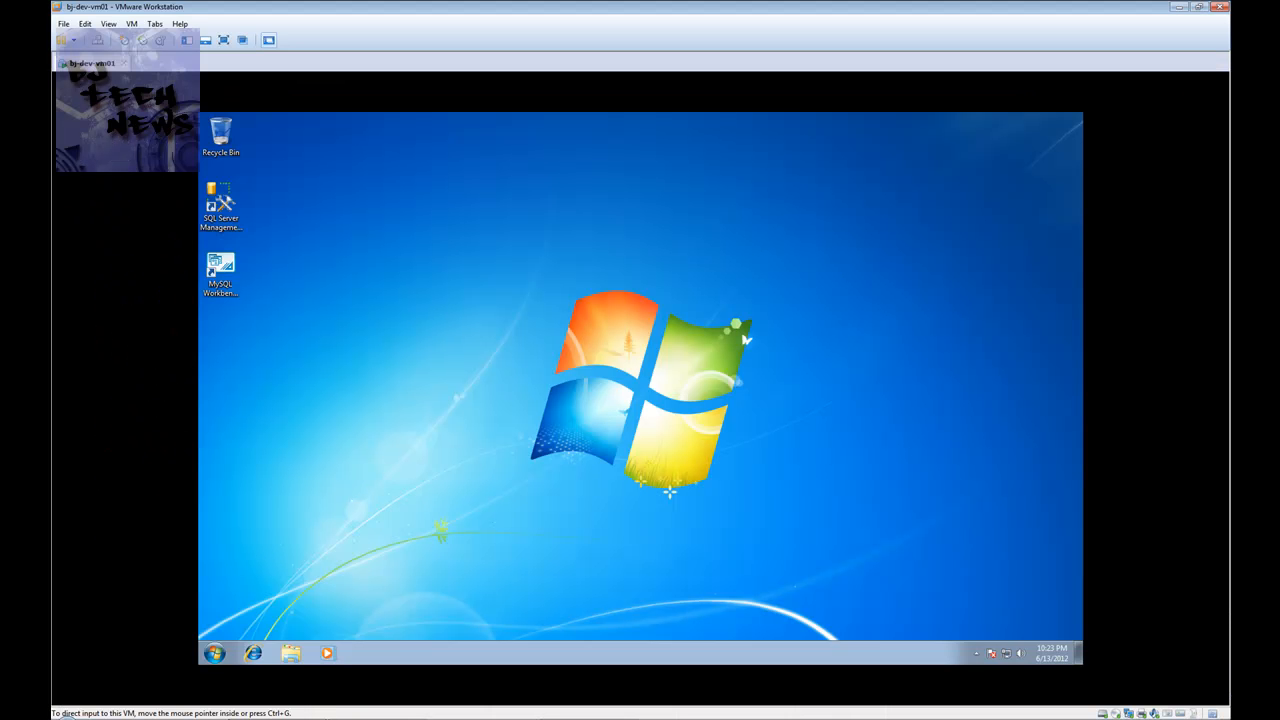
# Launch MySQL Workbench 5.2 CE from its desktop shortcut inside the VM
pyautogui.click(409, 234)
pyautogui.click(224, 269)
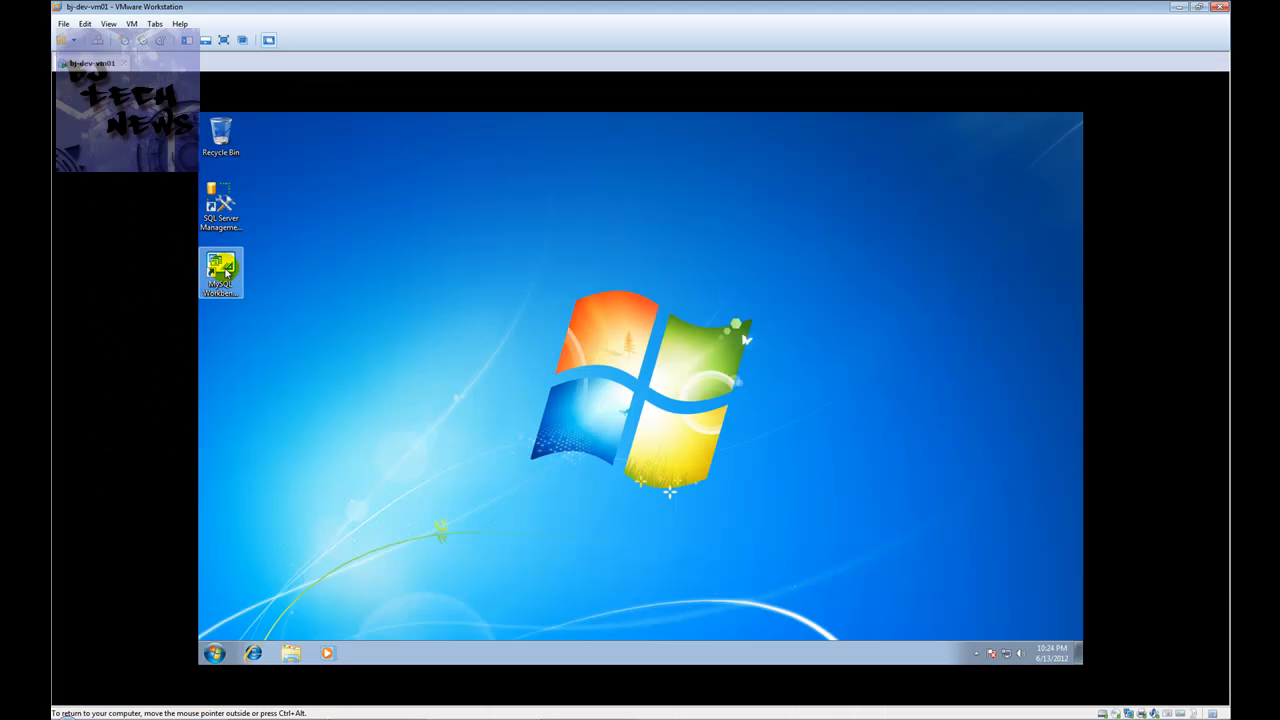
pyautogui.doubleClick(226, 273)
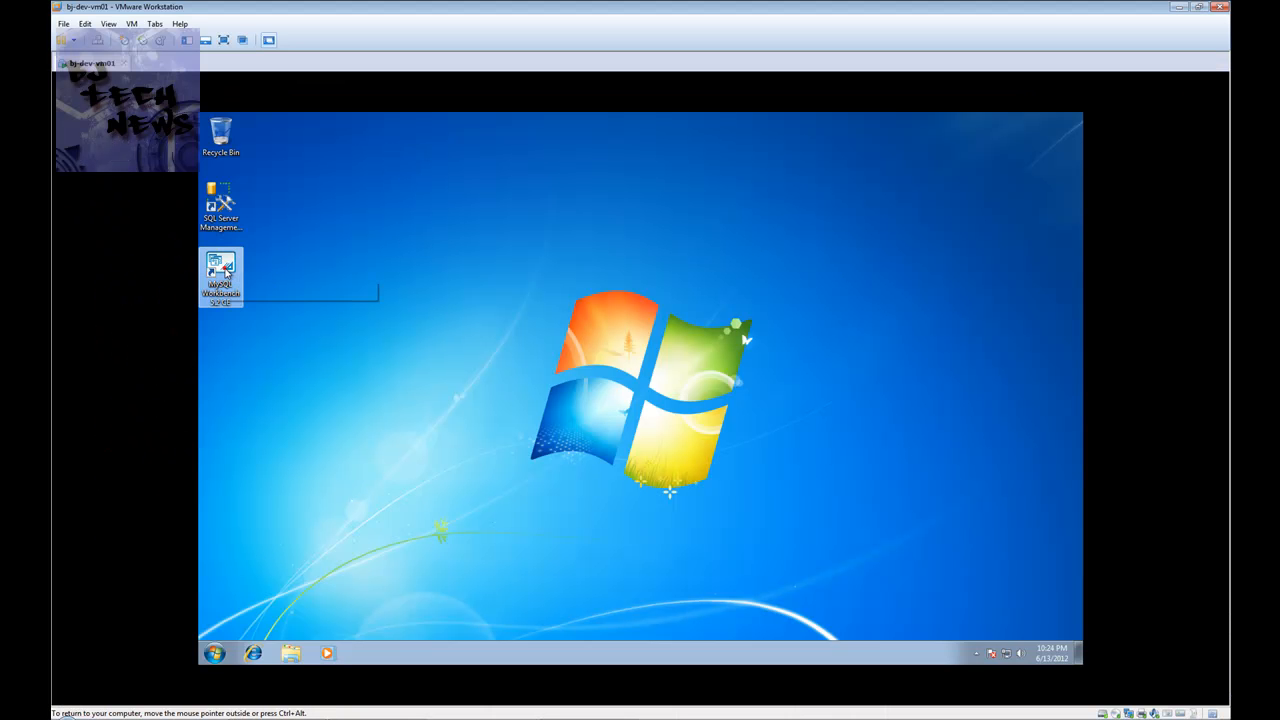
pyautogui.click(443, 314)
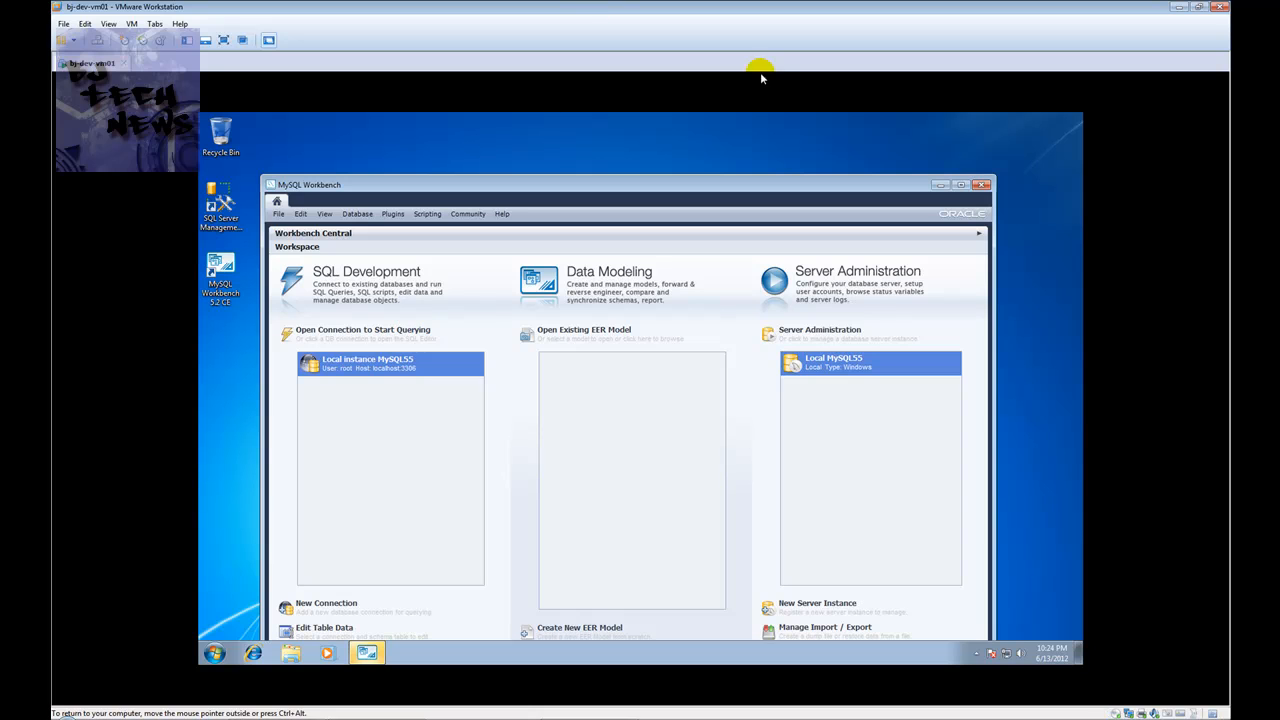
# Maximize Workbench and start a new connection named 'laptop db'
pyautogui.click(960, 184)
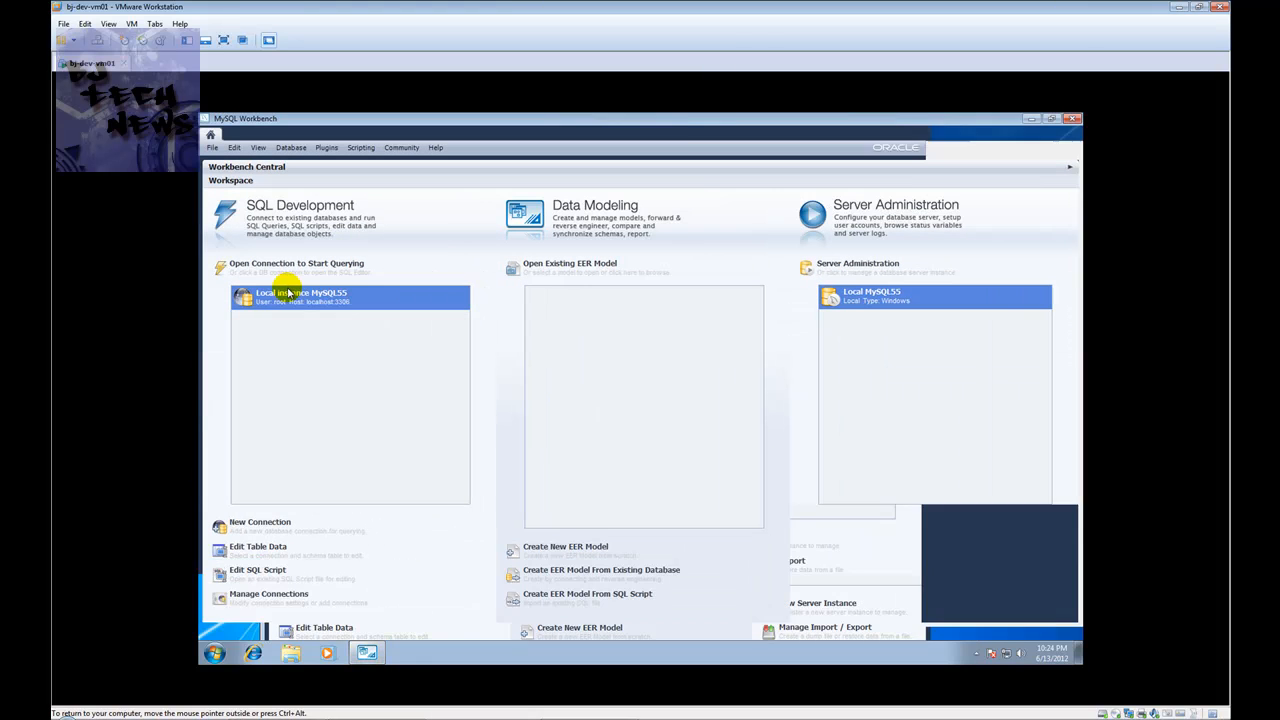
pyautogui.click(366, 394)
pyautogui.click(250, 522)
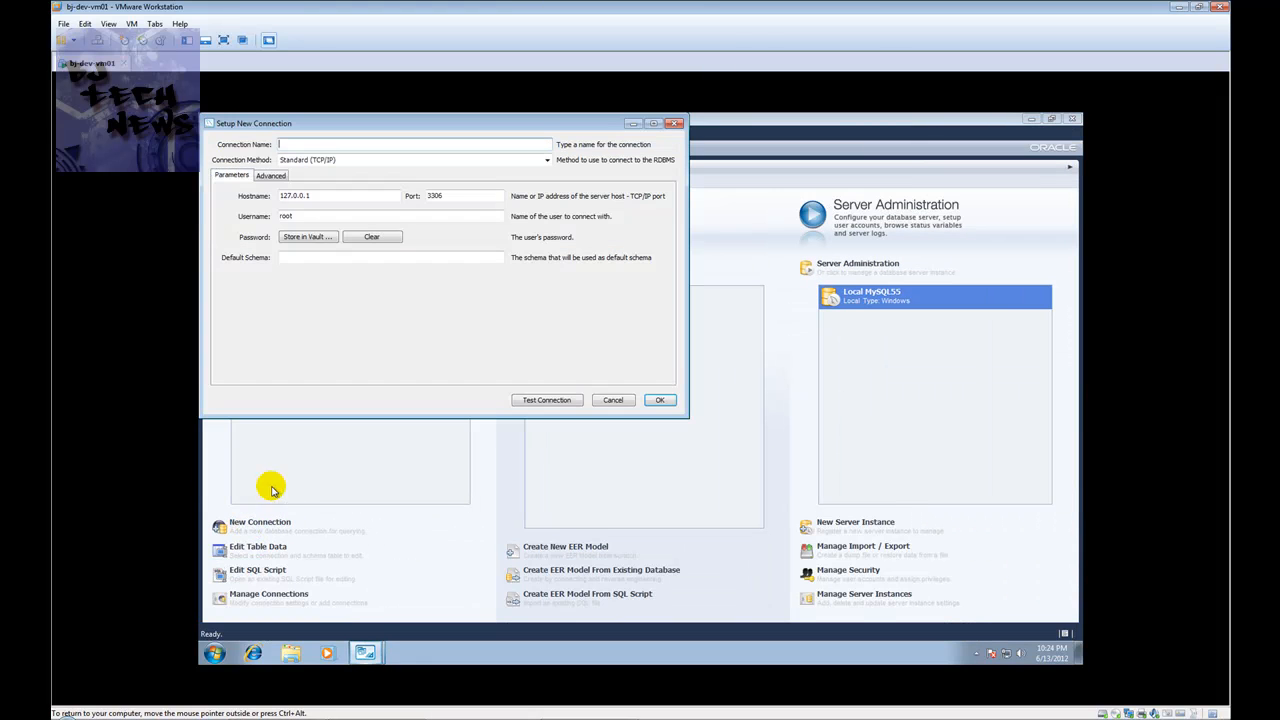
pyautogui.click(315, 145)
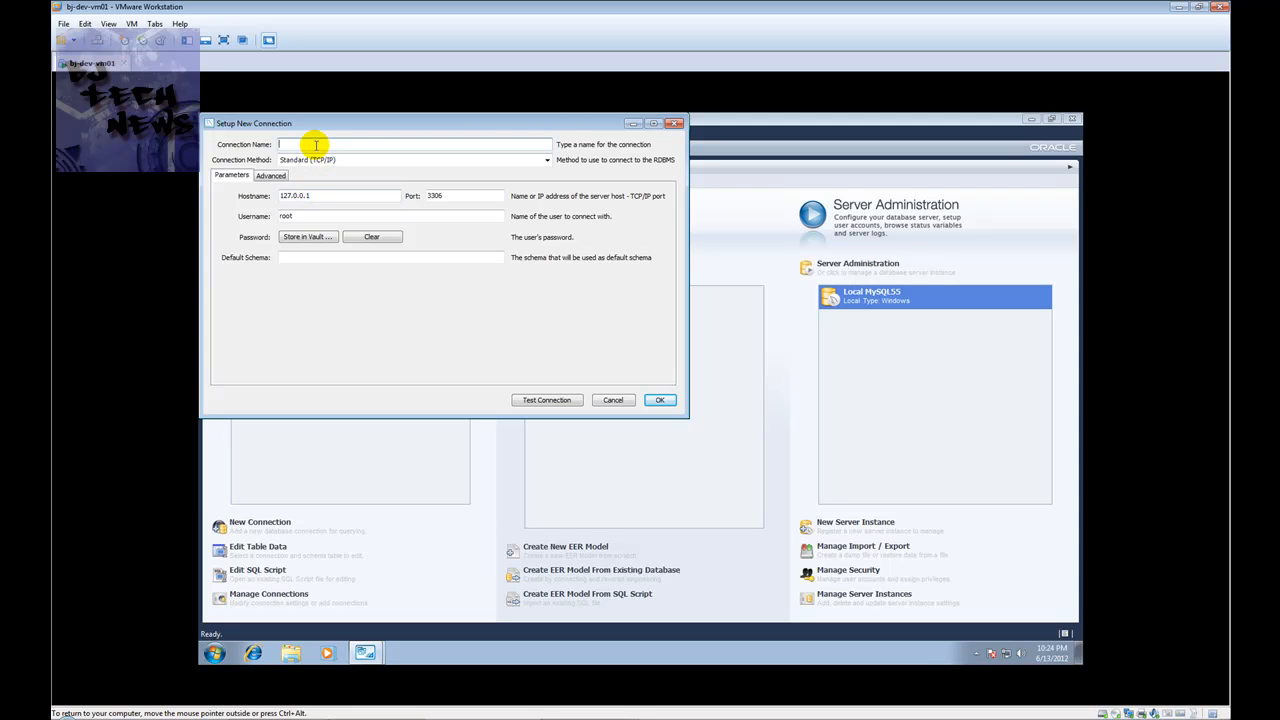
pyautogui.write('laptop DB')
pyautogui.press('BackSpace')
pyautogui.press('BackSpace')
pyautogui.write('db')
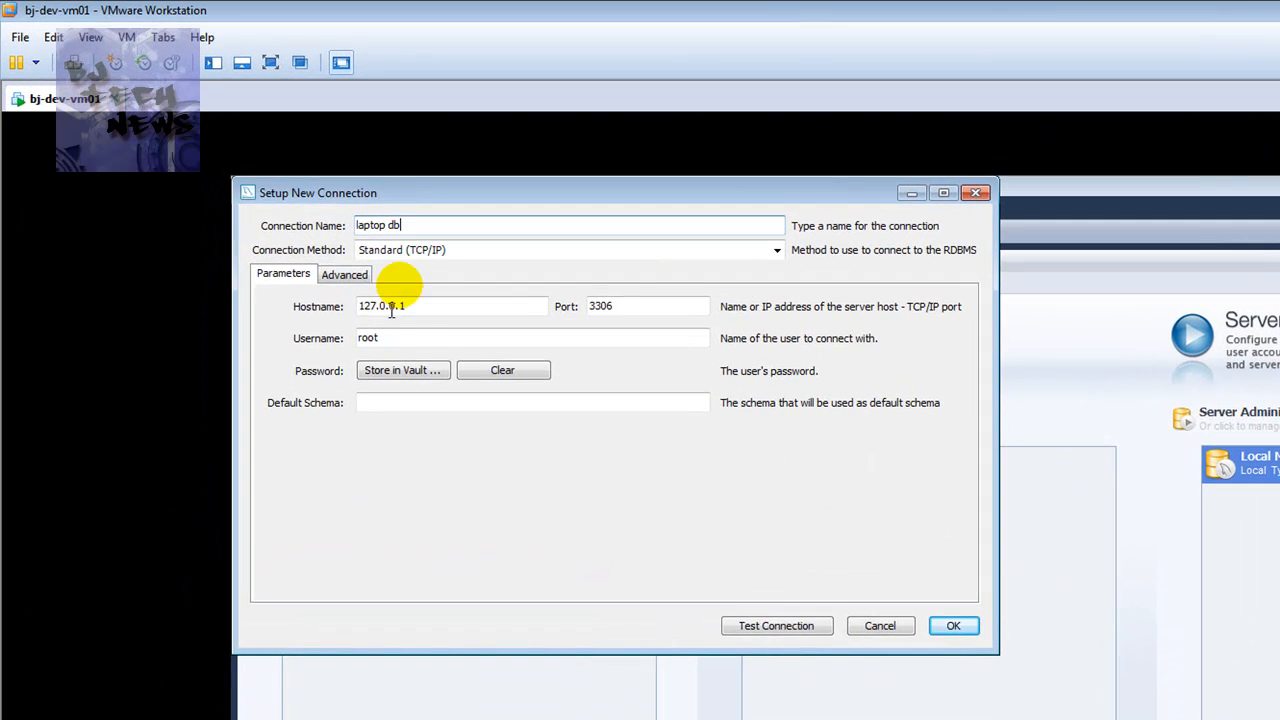
# Set the hostname to the laptop's name, test it, dismiss the host-not-allowed error and cancel
pyautogui.doubleClick(431, 305)
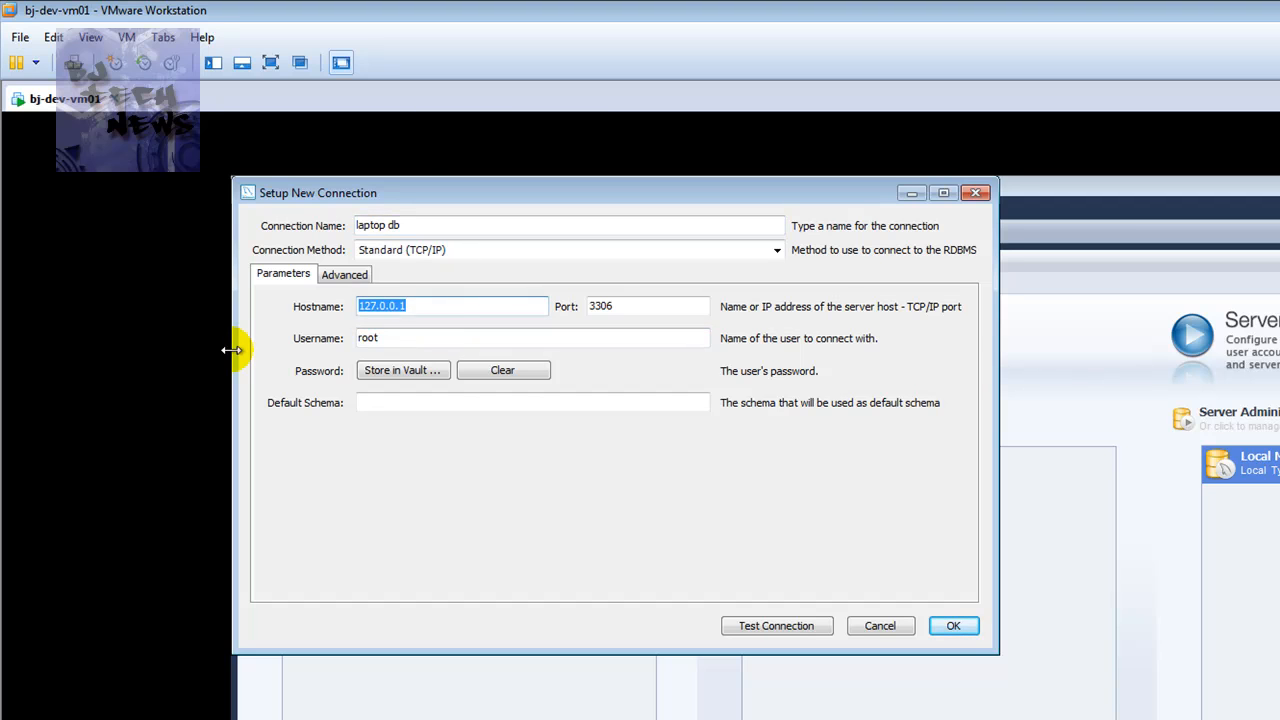
pyautogui.write('mary-pc')
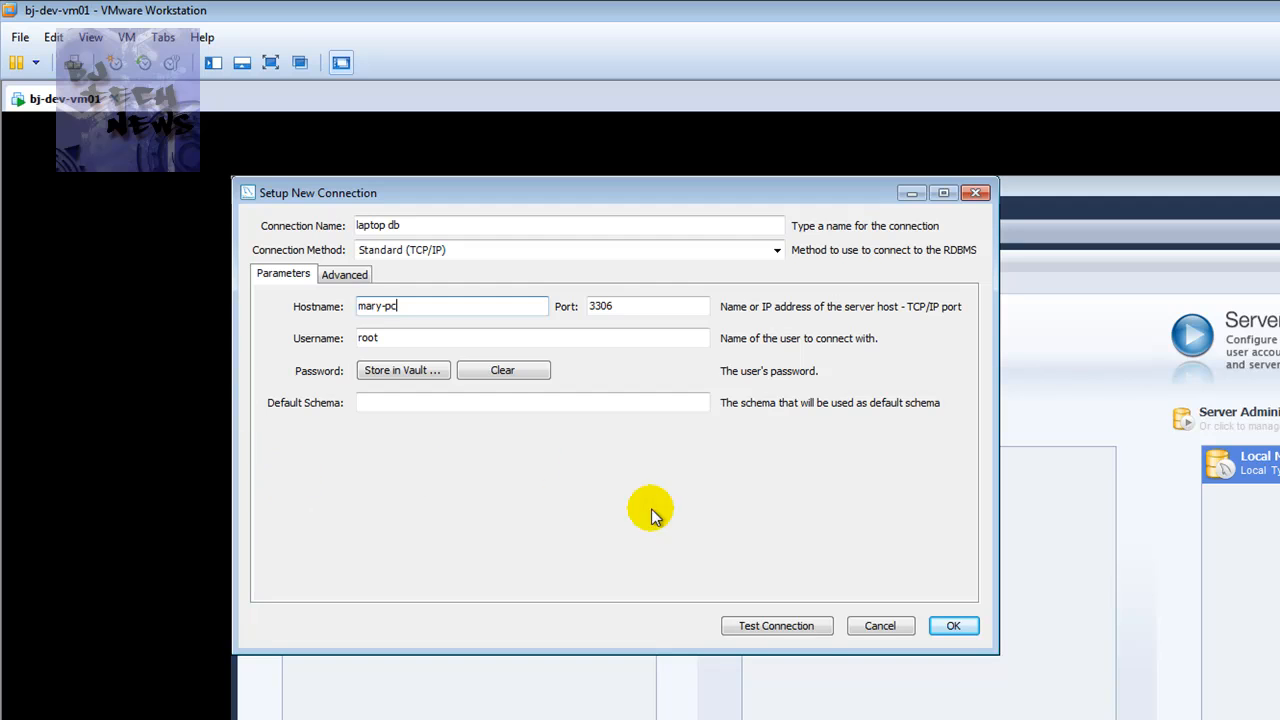
pyautogui.click(785, 622)
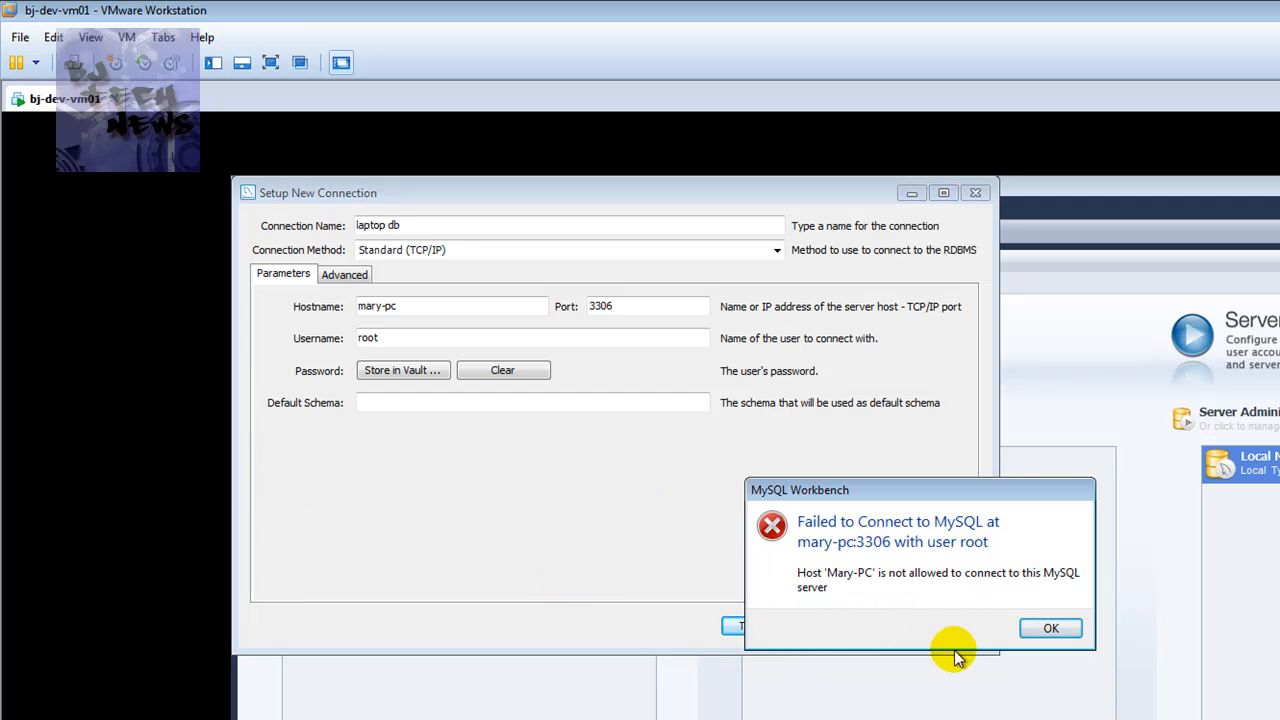
pyautogui.click(1048, 627)
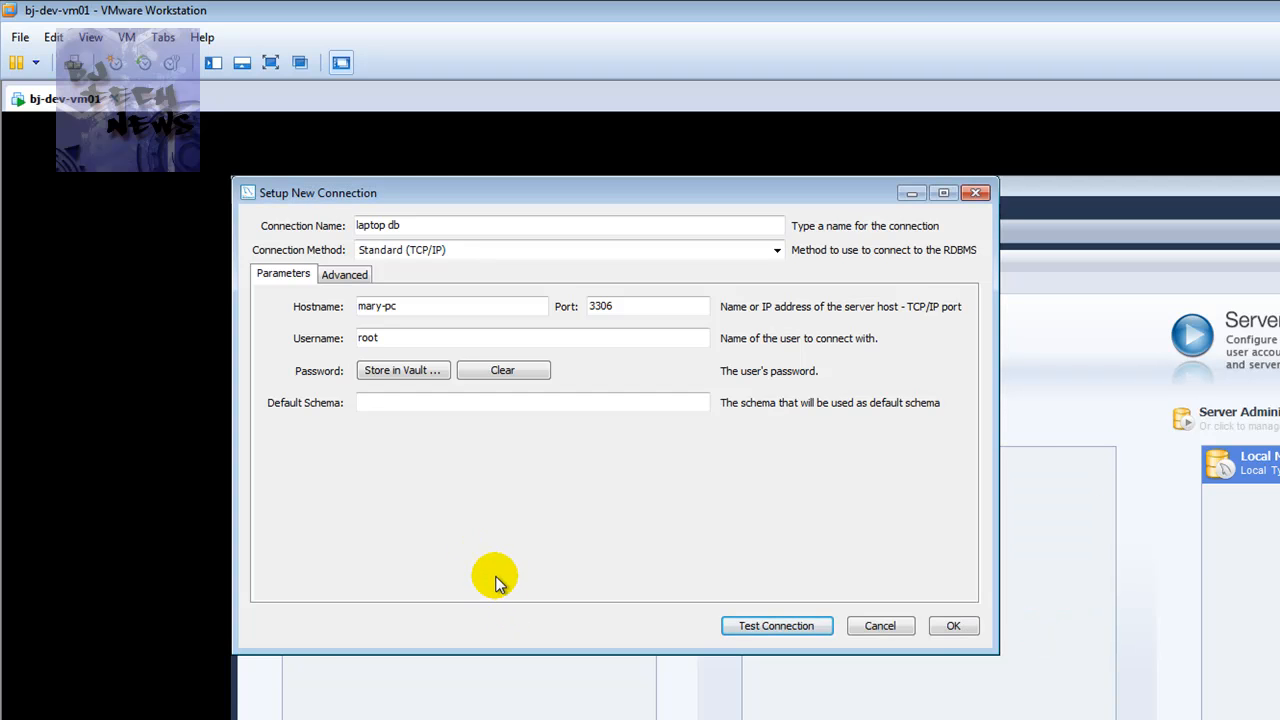
pyautogui.click(866, 625)
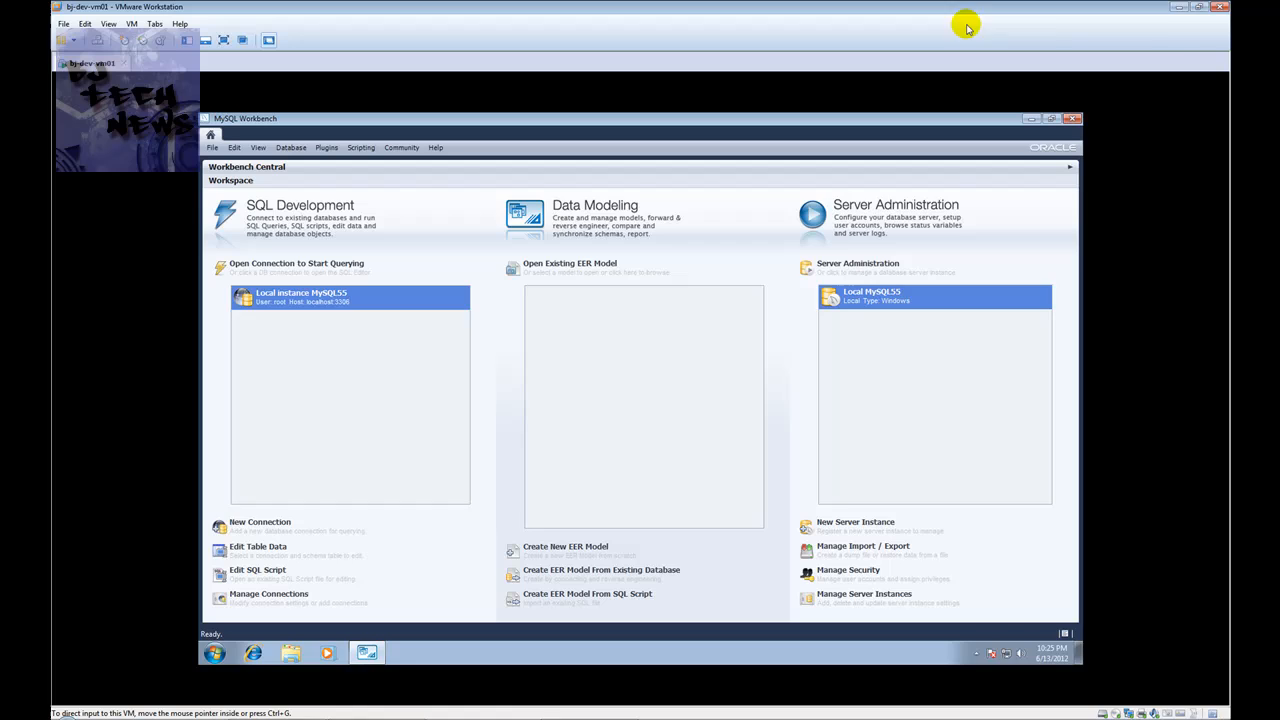
# Minimize VMware and duplicate the line 4 GRANT statement onto a new line 8 in Notepad++
pyautogui.click(1180, 7)
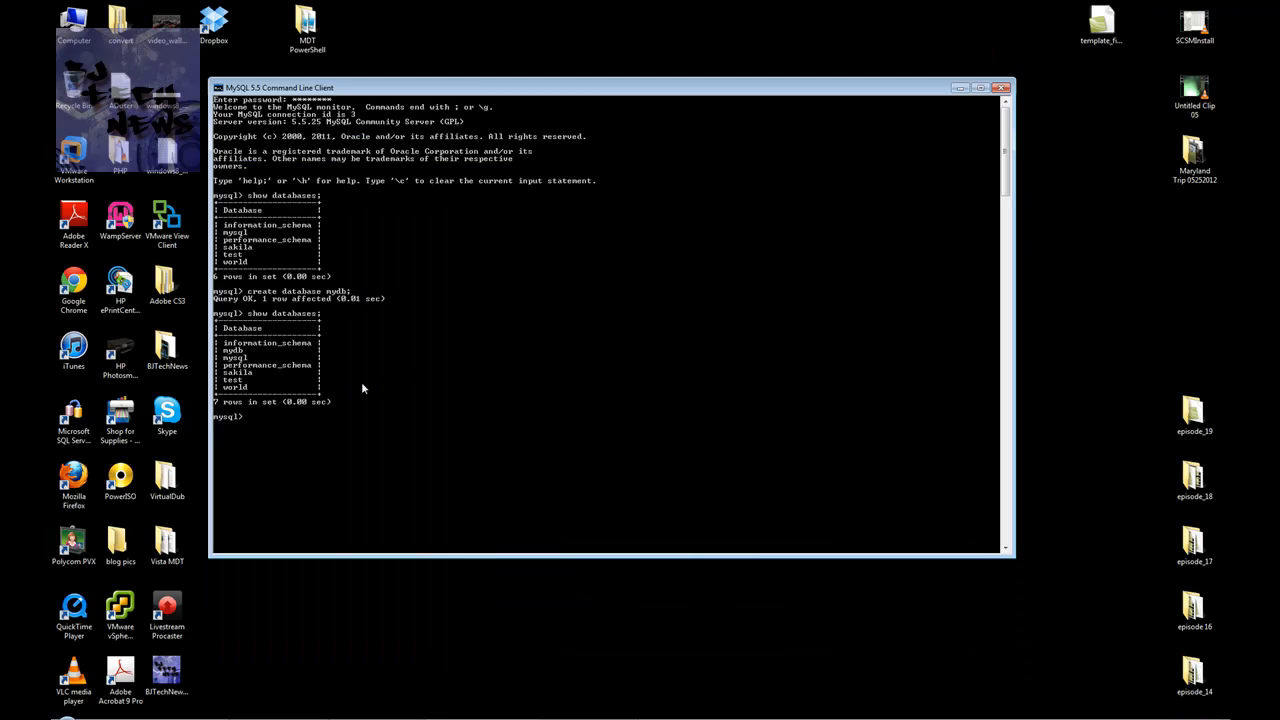
pyautogui.click(297, 428)
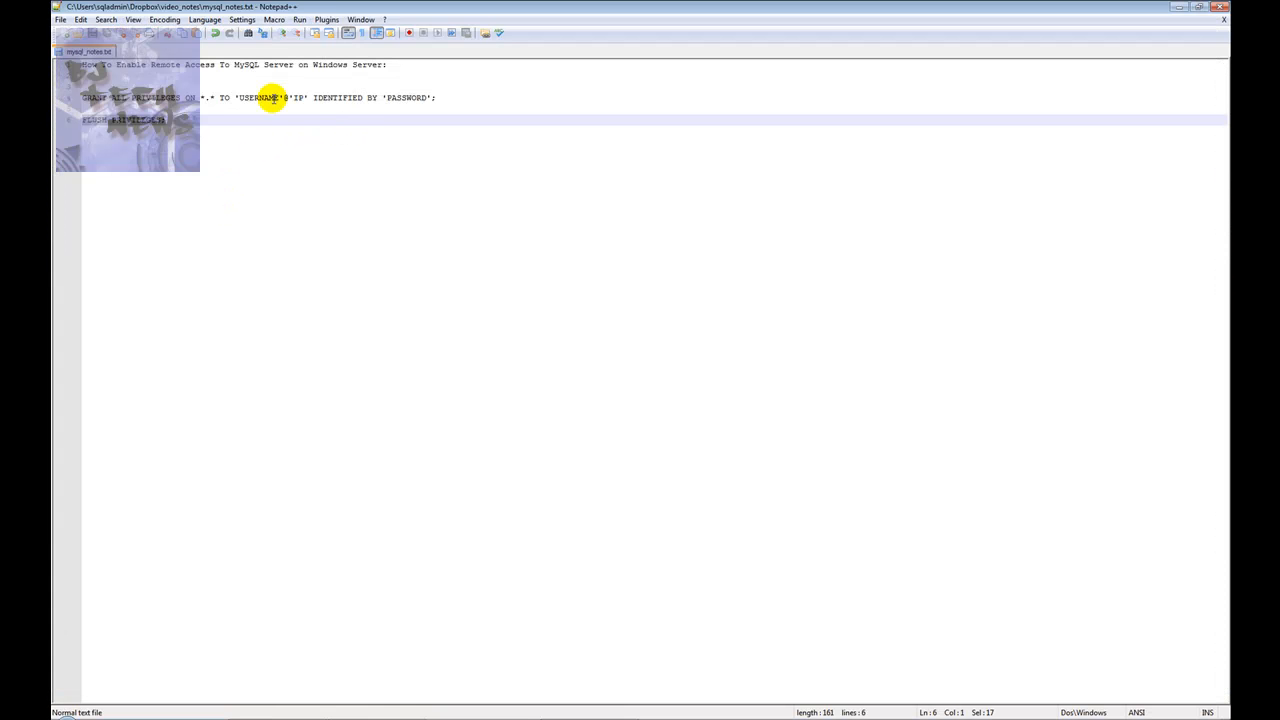
pyautogui.doubleClick(272, 98)
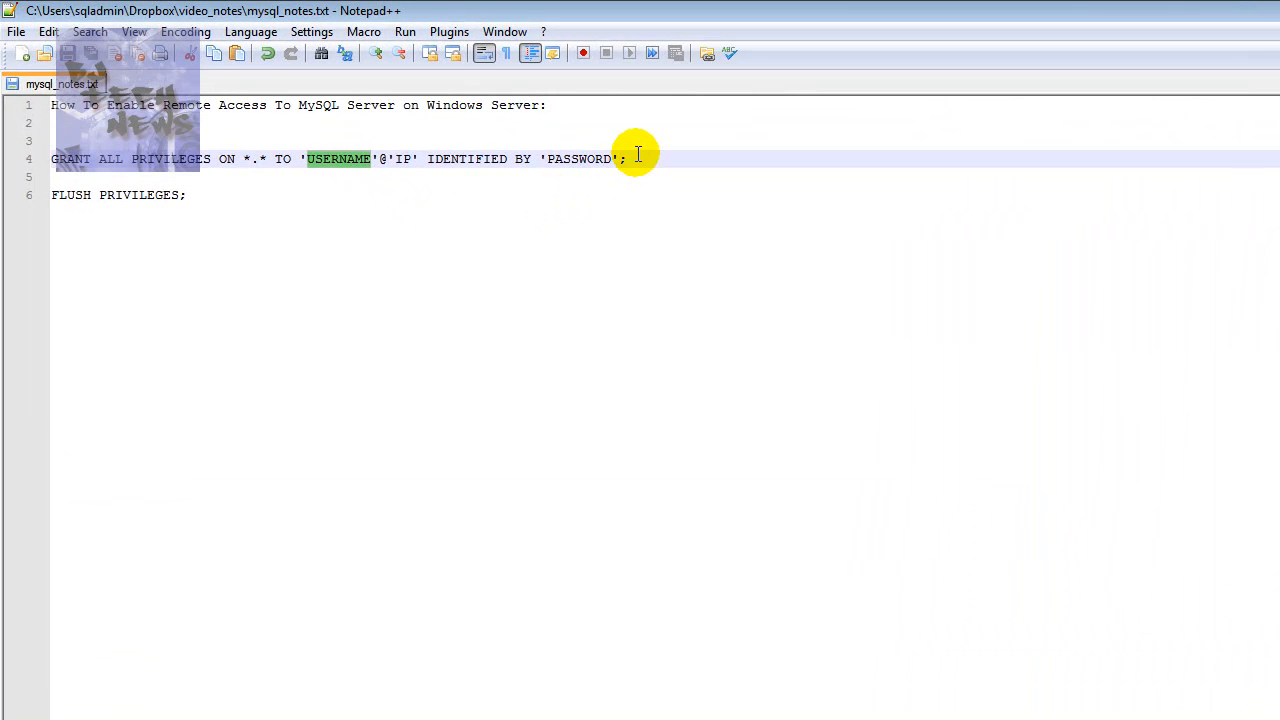
pyautogui.moveTo(446, 98); pyautogui.dragTo(313, 98)
pyautogui.moveTo(532, 167); pyautogui.dragTo(39, 158)
pyautogui.hotkey('ctrl', 'c')
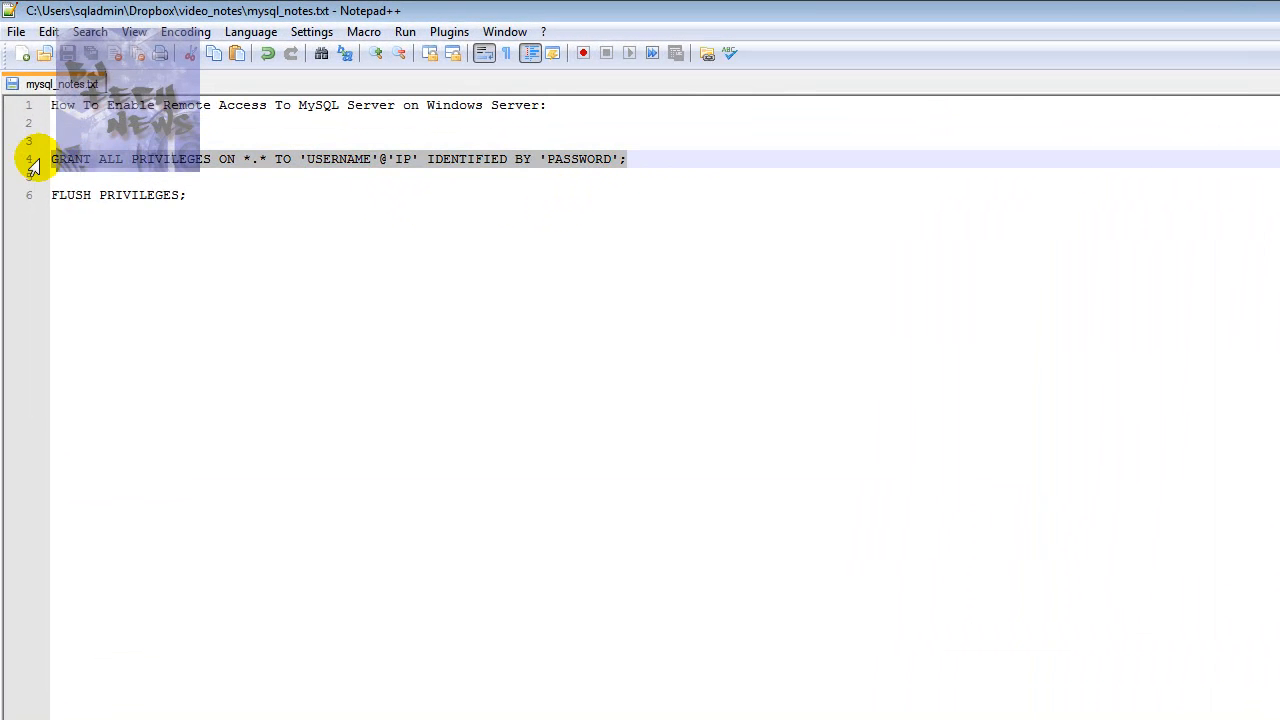
pyautogui.click(252, 212)
pyautogui.press('Return')
pyautogui.press('Return')
pyautogui.hotkey('ctrl', 'v')
# On line 8 replace USERNAME with root, IP with %, PASSWORD with the real password, and select it
pyautogui.doubleClick(337, 231)
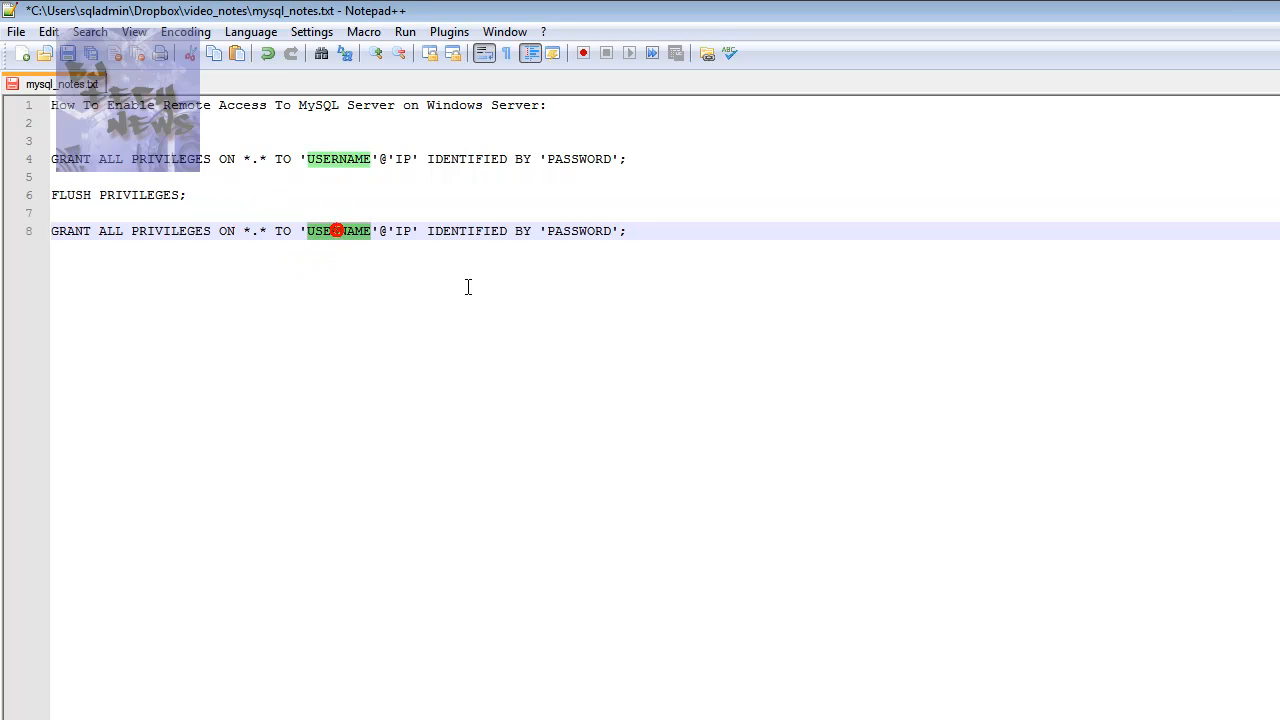
pyautogui.write('root')
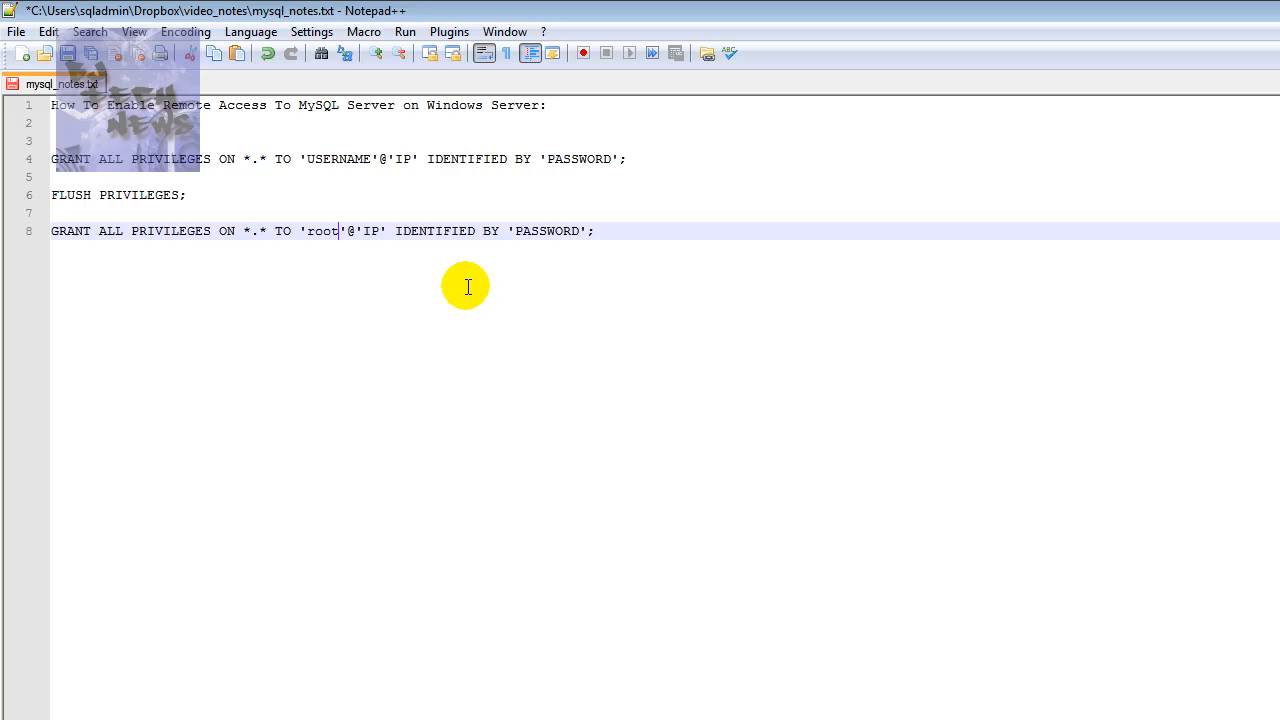
pyautogui.click(381, 230)
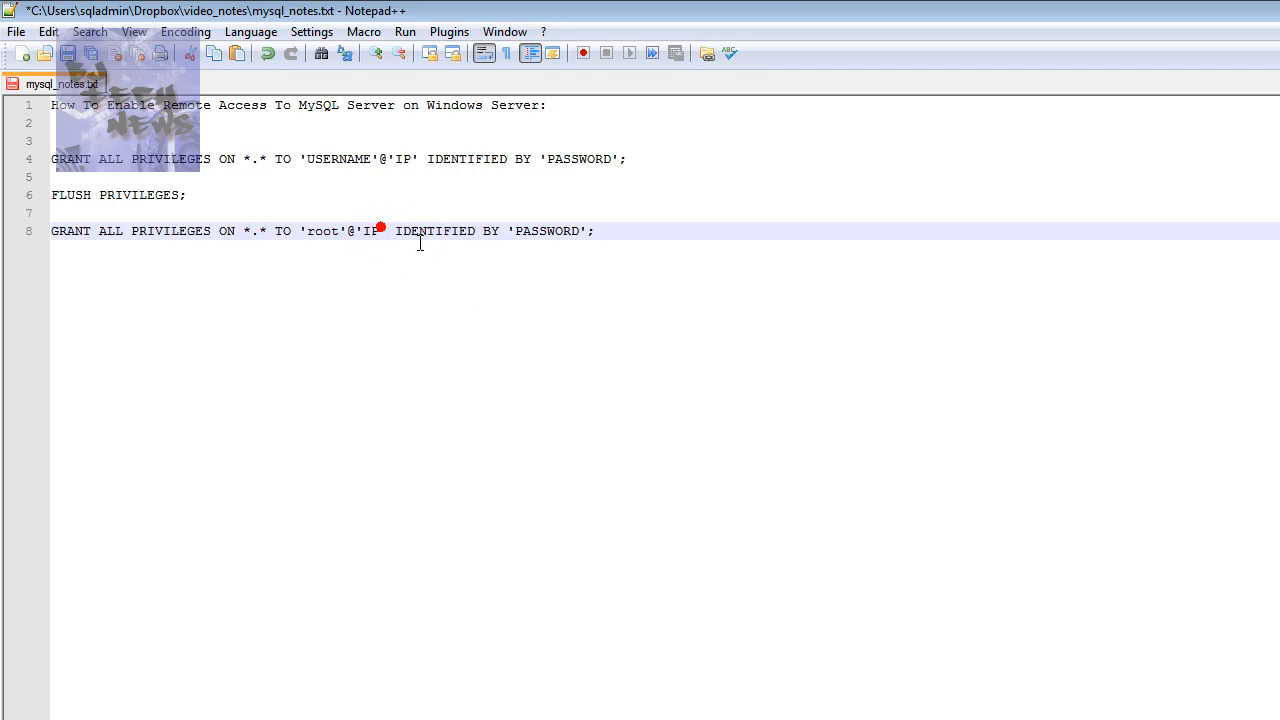
pyautogui.press('BackSpace')
pyautogui.press('BackSpace')
pyautogui.write('%')
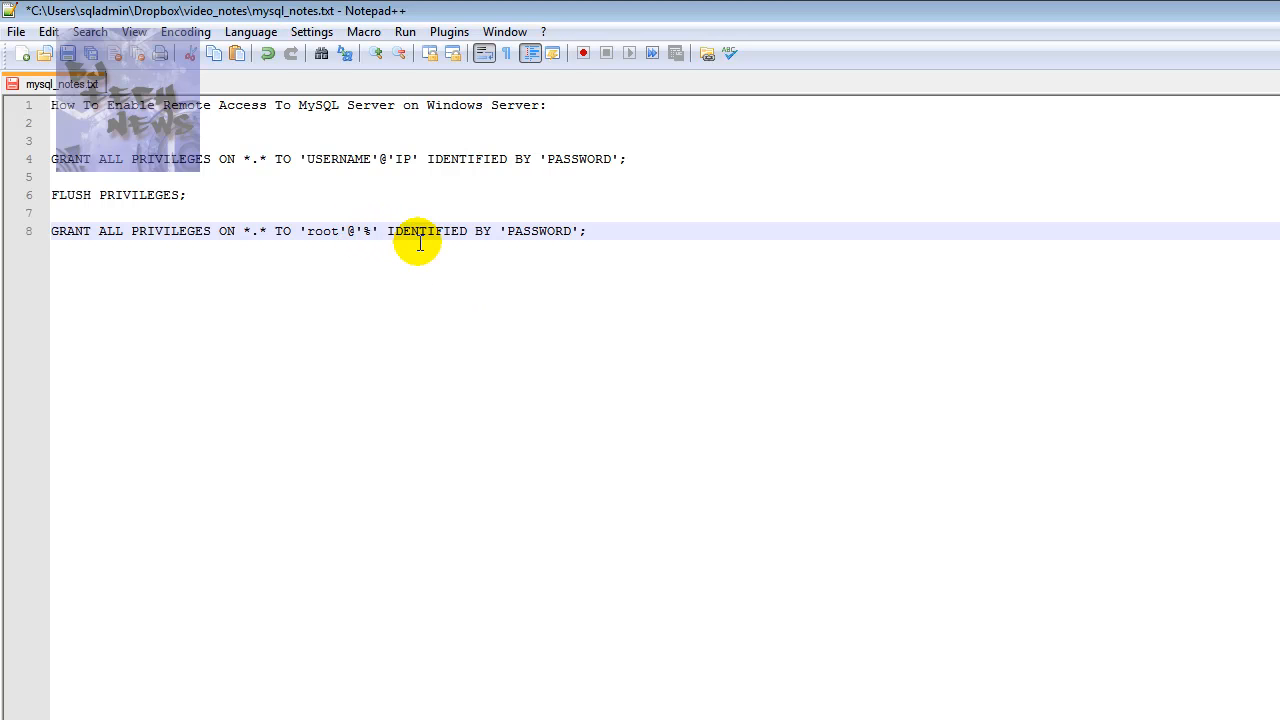
pyautogui.doubleClick(538, 232)
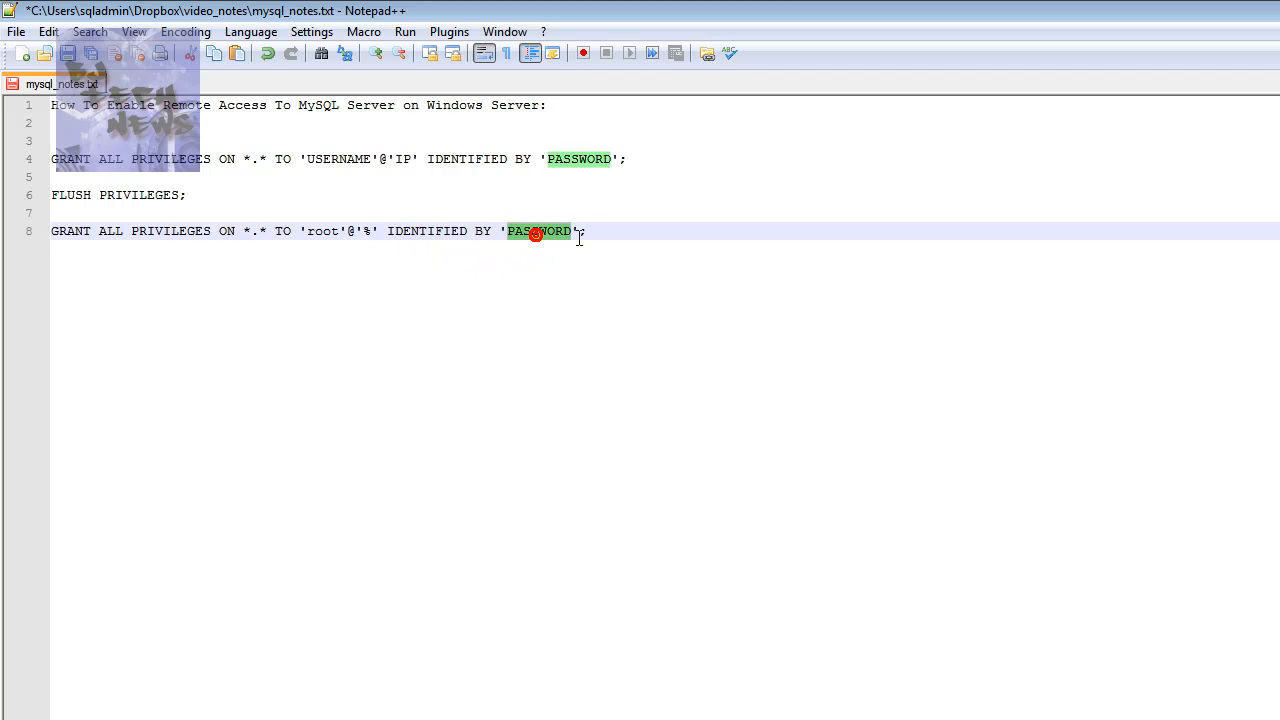
pyautogui.write('P@55w')
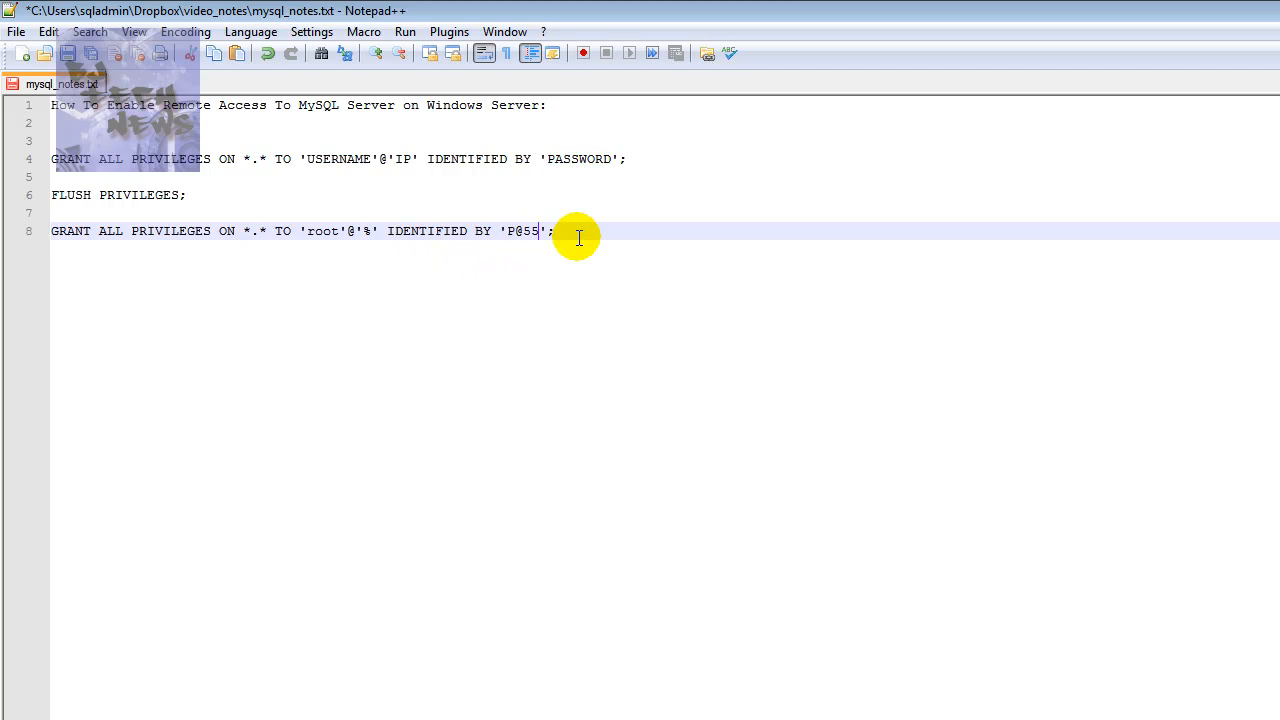
pyautogui.write('0rd')
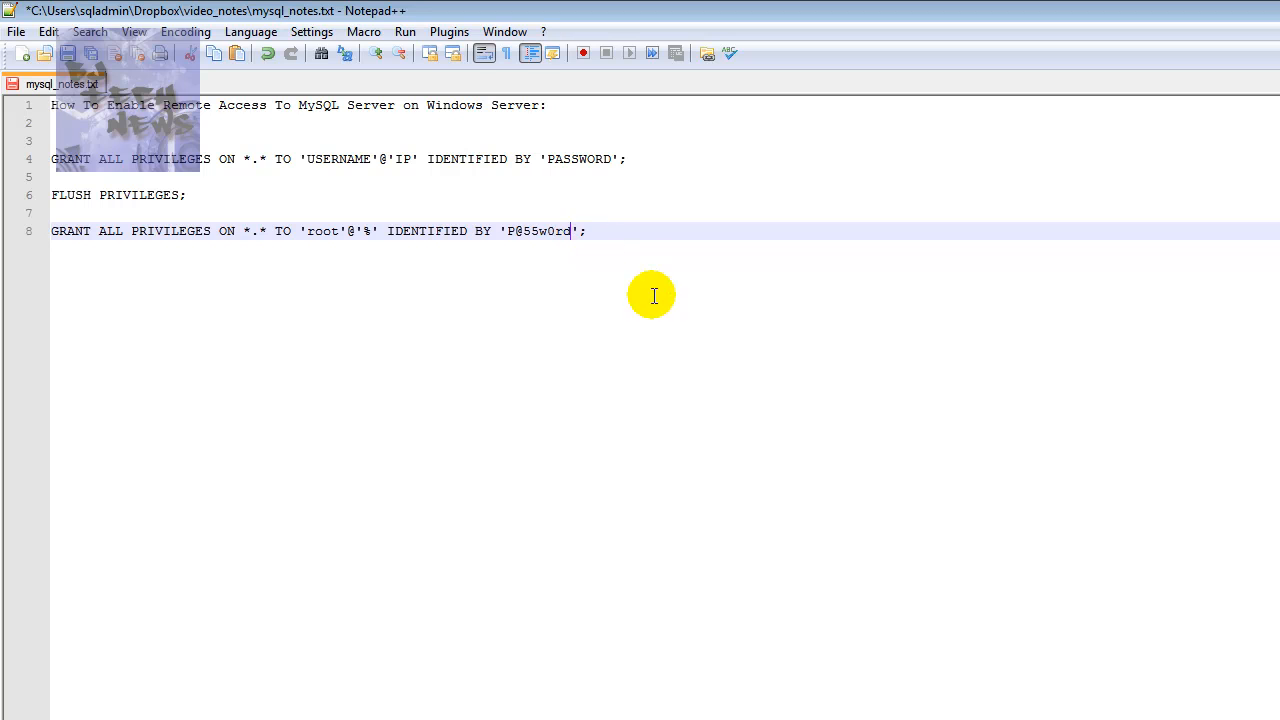
pyautogui.tripleClick(628, 232)
pyautogui.click(15, 236)
pyautogui.hotkey('ctrl', 'c')
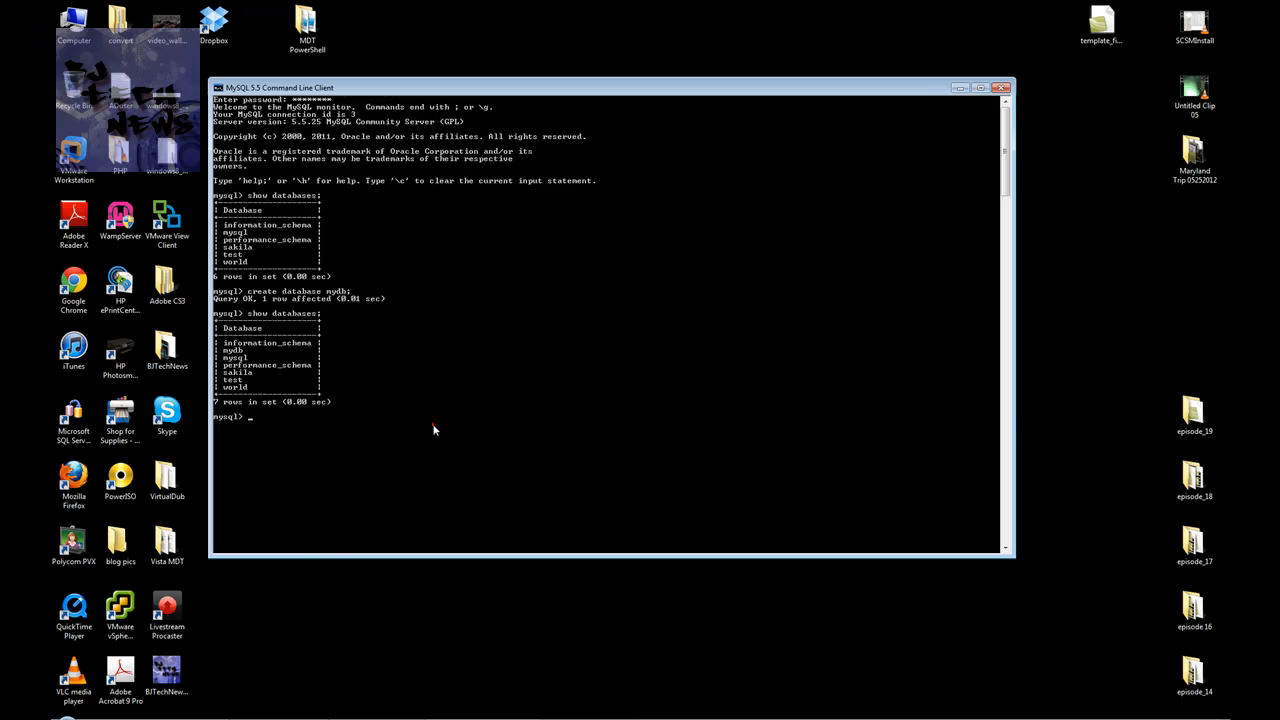
# Paste the root '%' GRANT ALL PRIVILEGES statement into the MySQL console and run it
pyautogui.rightClick(284, 417)
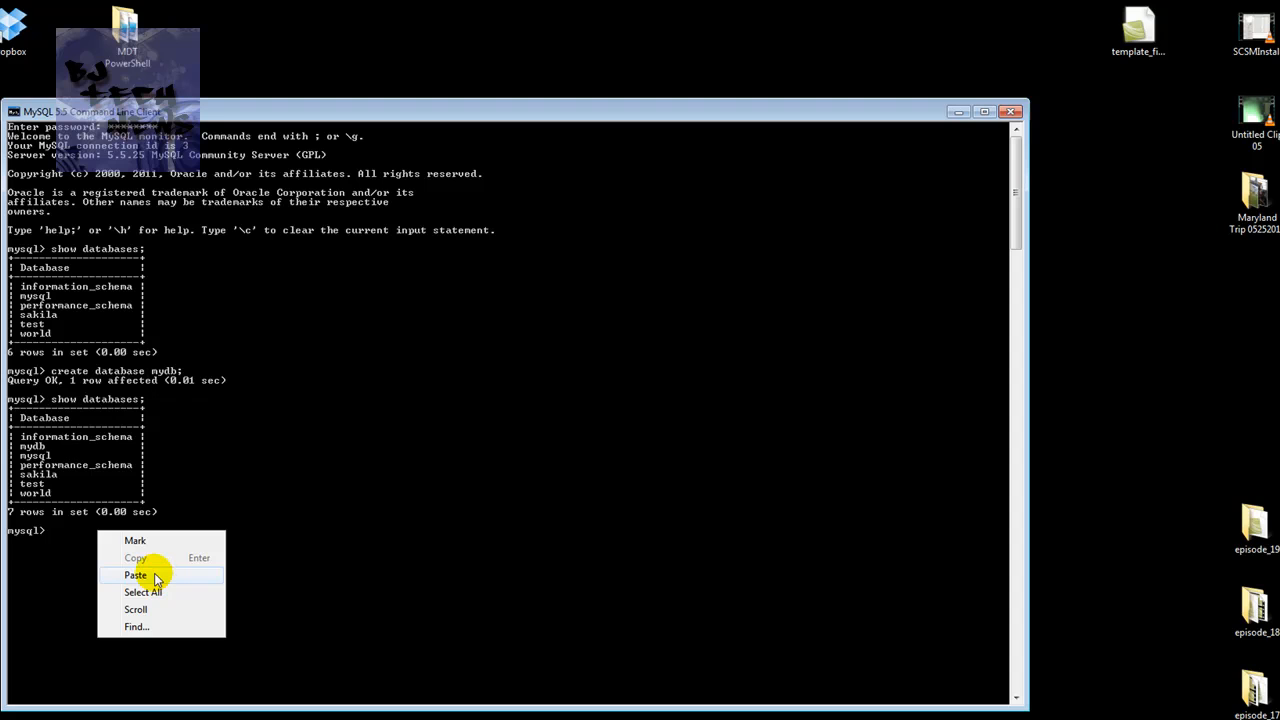
pyautogui.click(136, 575)
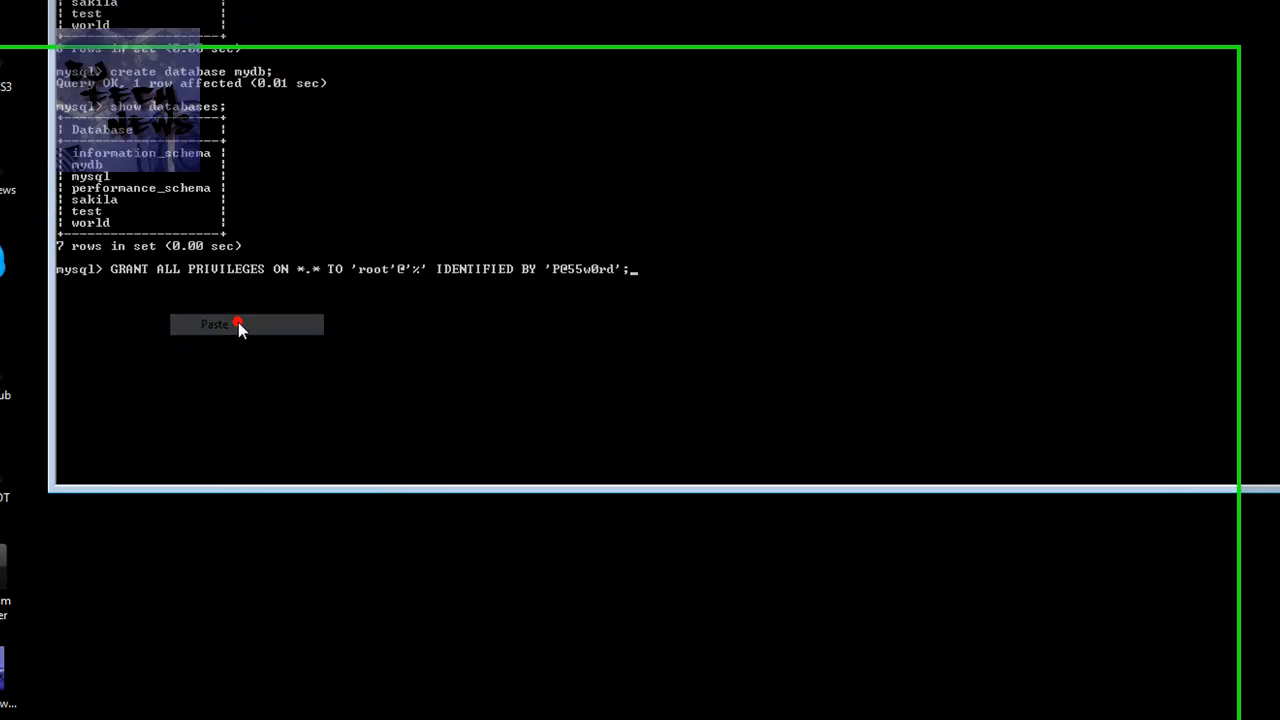
pyautogui.press('Return')
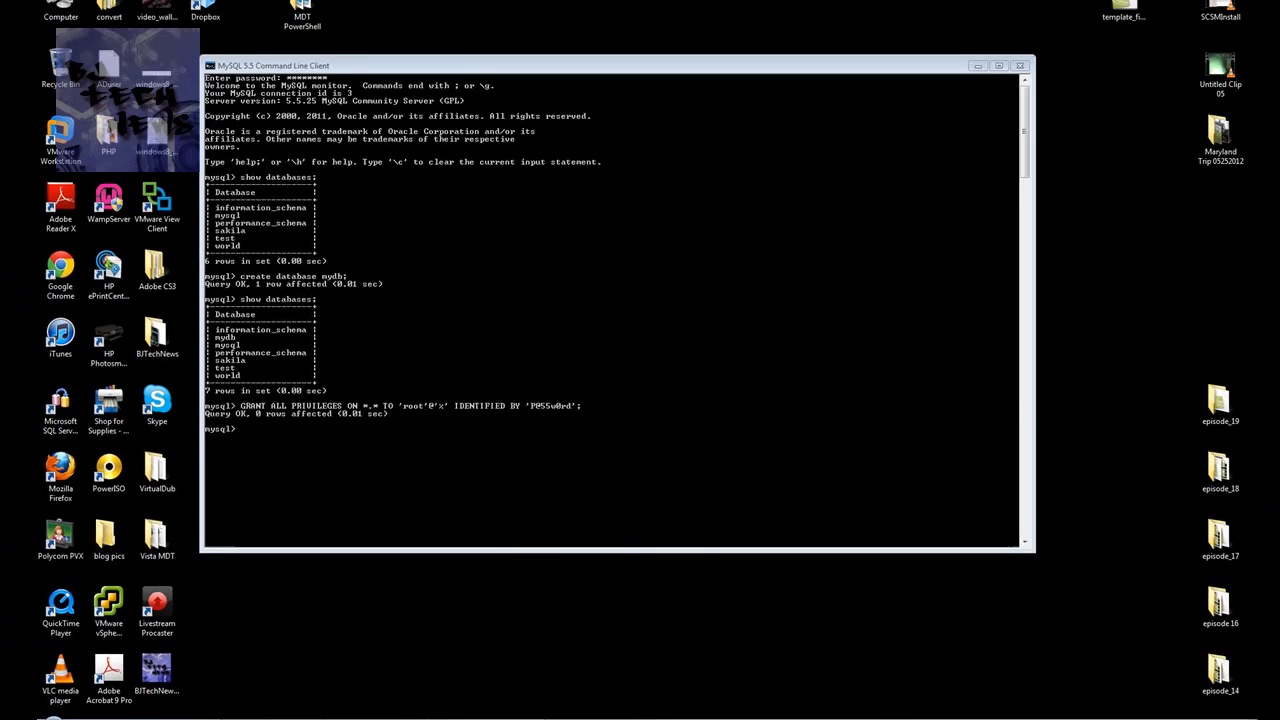
# Copy FLUSH PRIVILEGES from the notes, paste it into the console and run it
pyautogui.click(200, 718)
pyautogui.moveTo(170, 122); pyautogui.dragTo(82, 120)
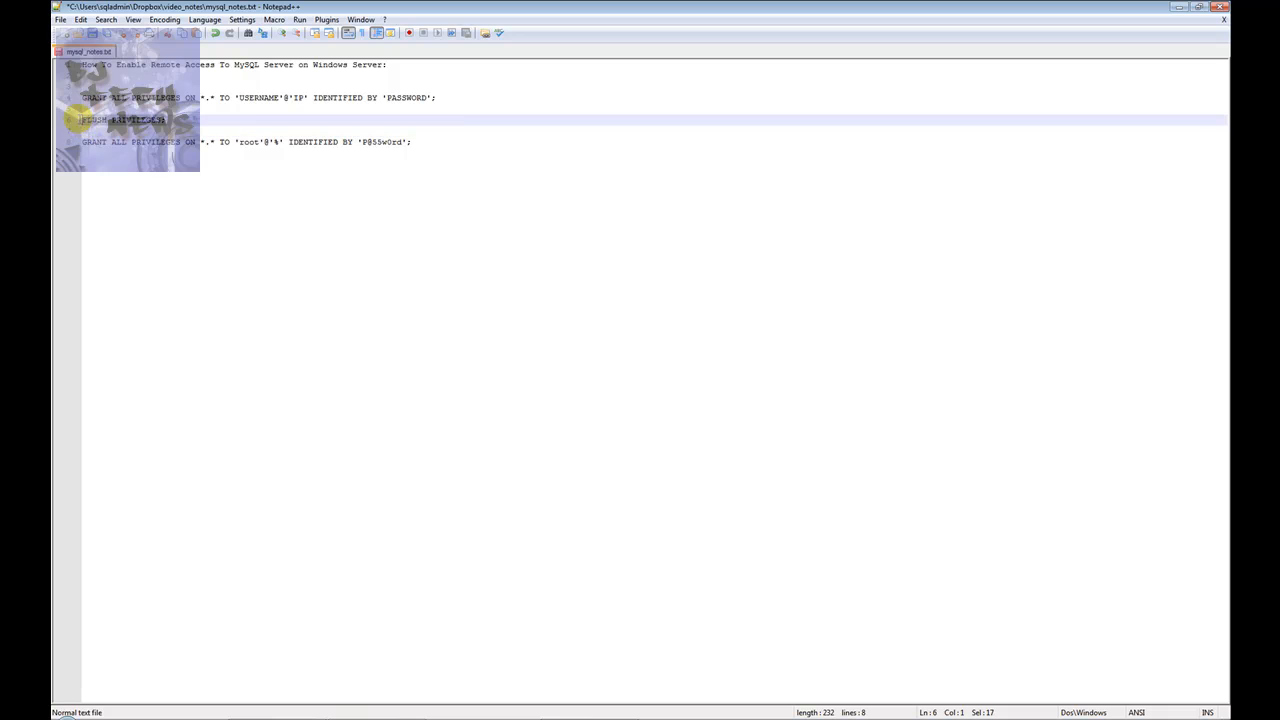
pyautogui.rightClick(118, 116)
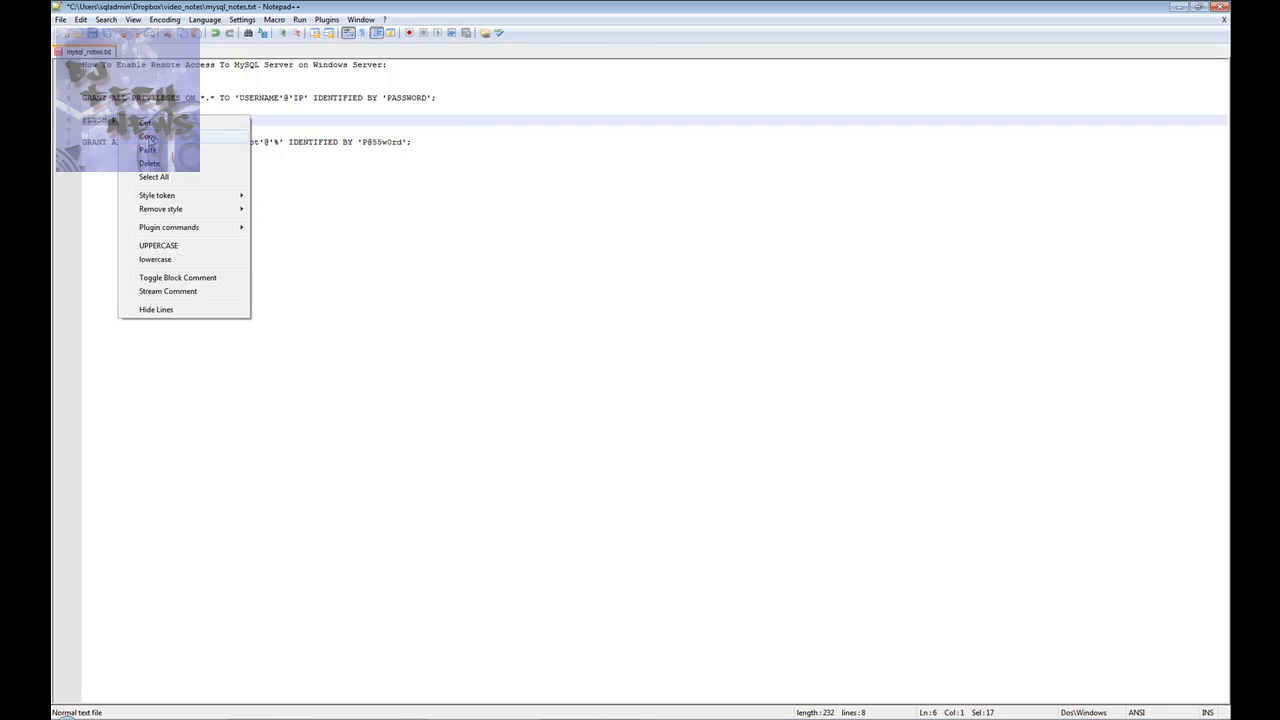
pyautogui.click(148, 136)
pyautogui.click(1178, 7)
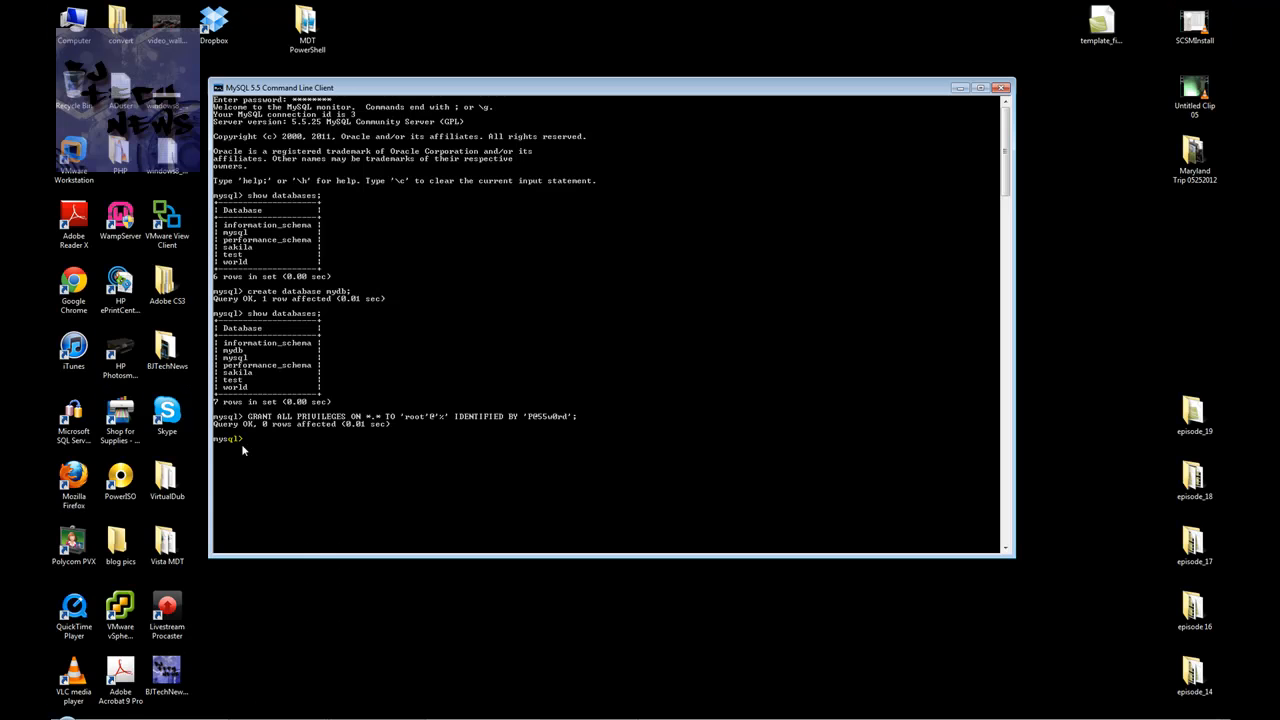
pyautogui.rightClick(250, 448)
pyautogui.click(282, 483)
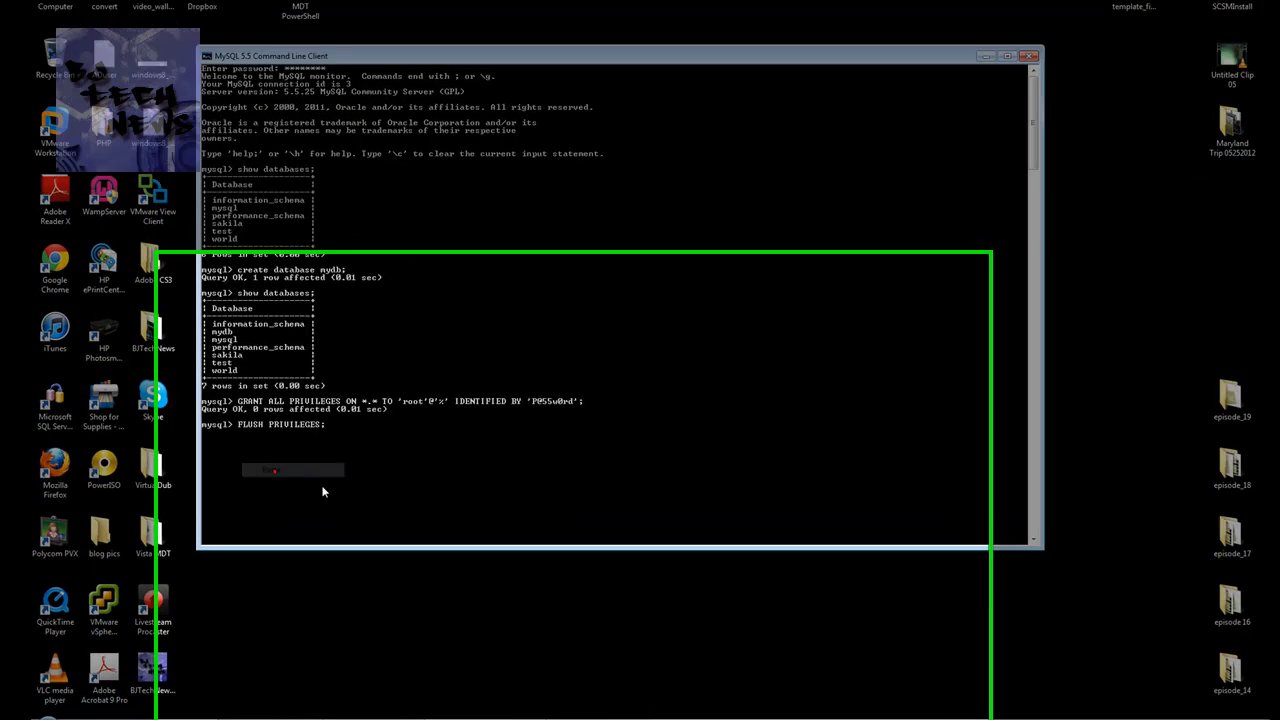
pyautogui.press('Return')
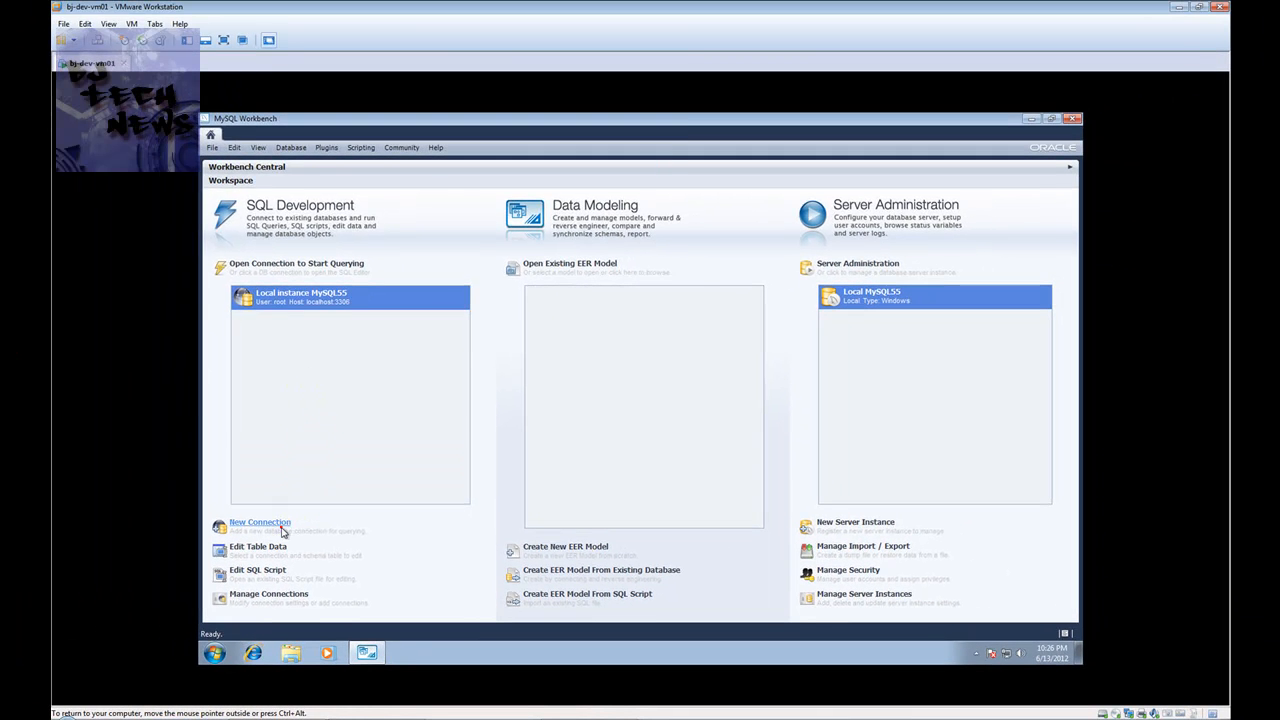
# Start a new connection named 'host db' and replace hostname 127.0.0.1 with the laptop's name
pyautogui.click(282, 529)
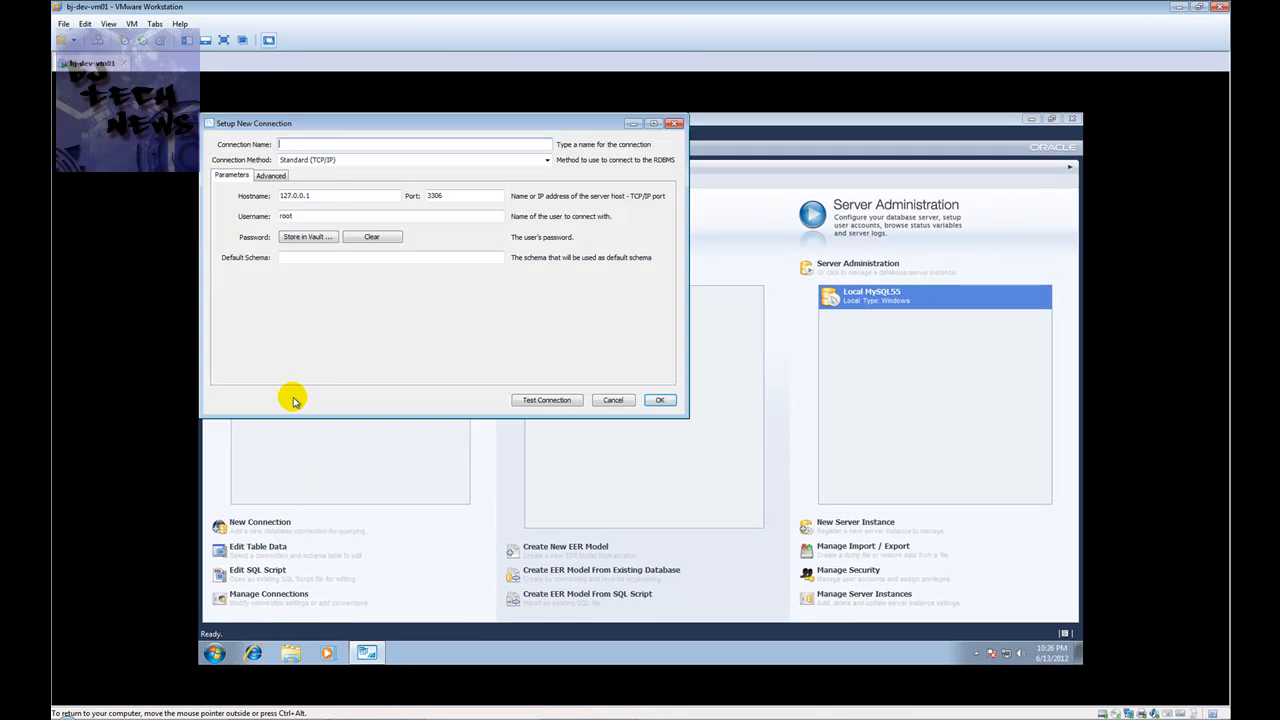
pyautogui.click(332, 144)
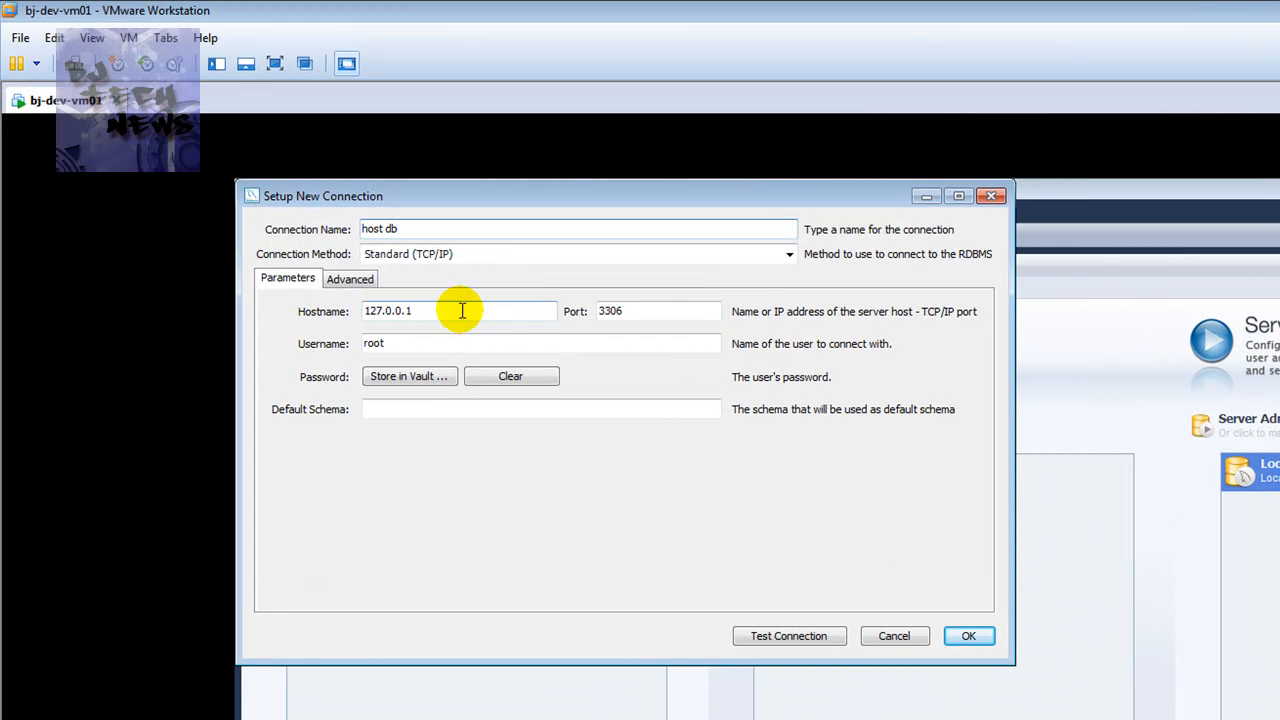
pyautogui.doubleClick(341, 195)
pyautogui.write('mary-pc')
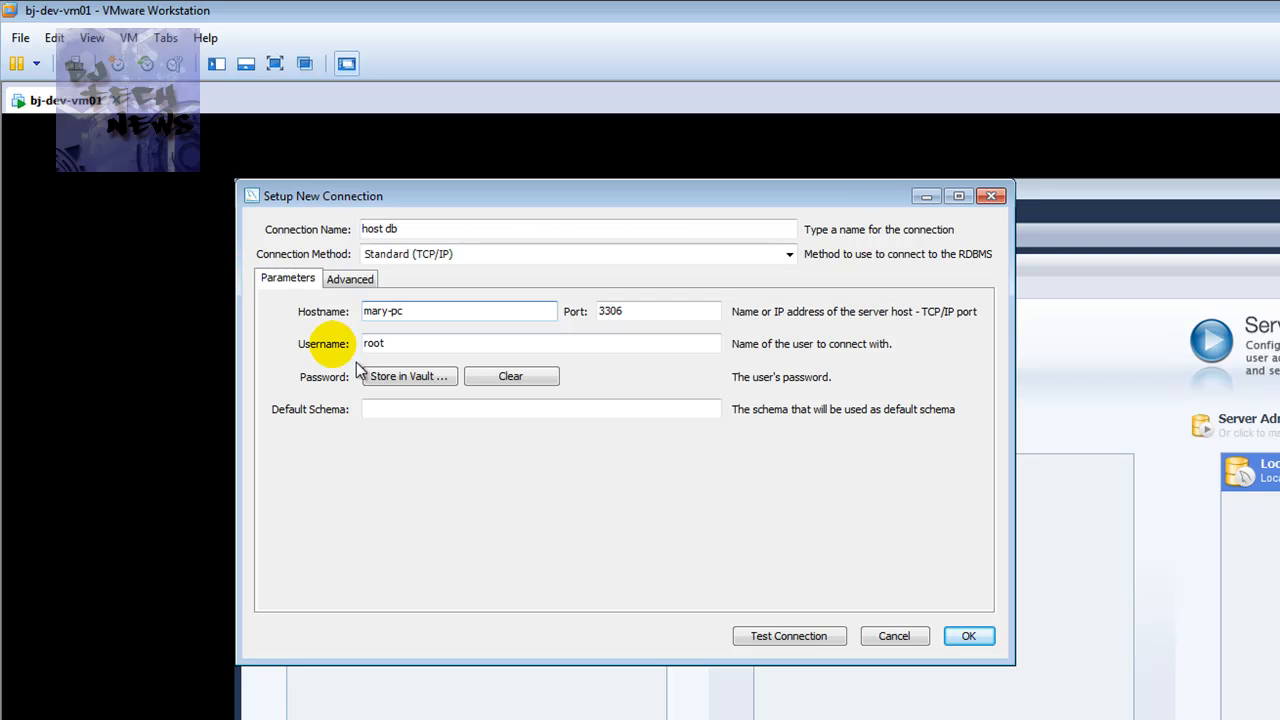
# Test the connection with the root password and confirm it succeeds, checking it twice
pyautogui.click(800, 638)
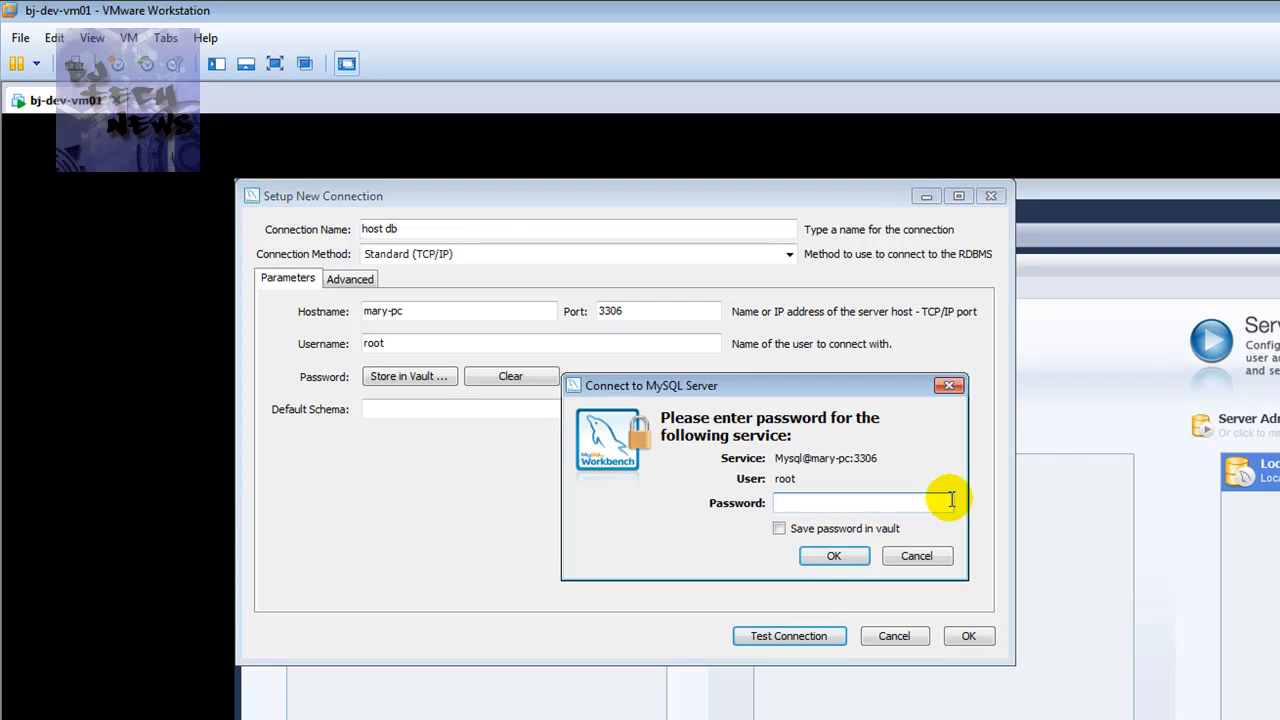
pyautogui.click(908, 504)
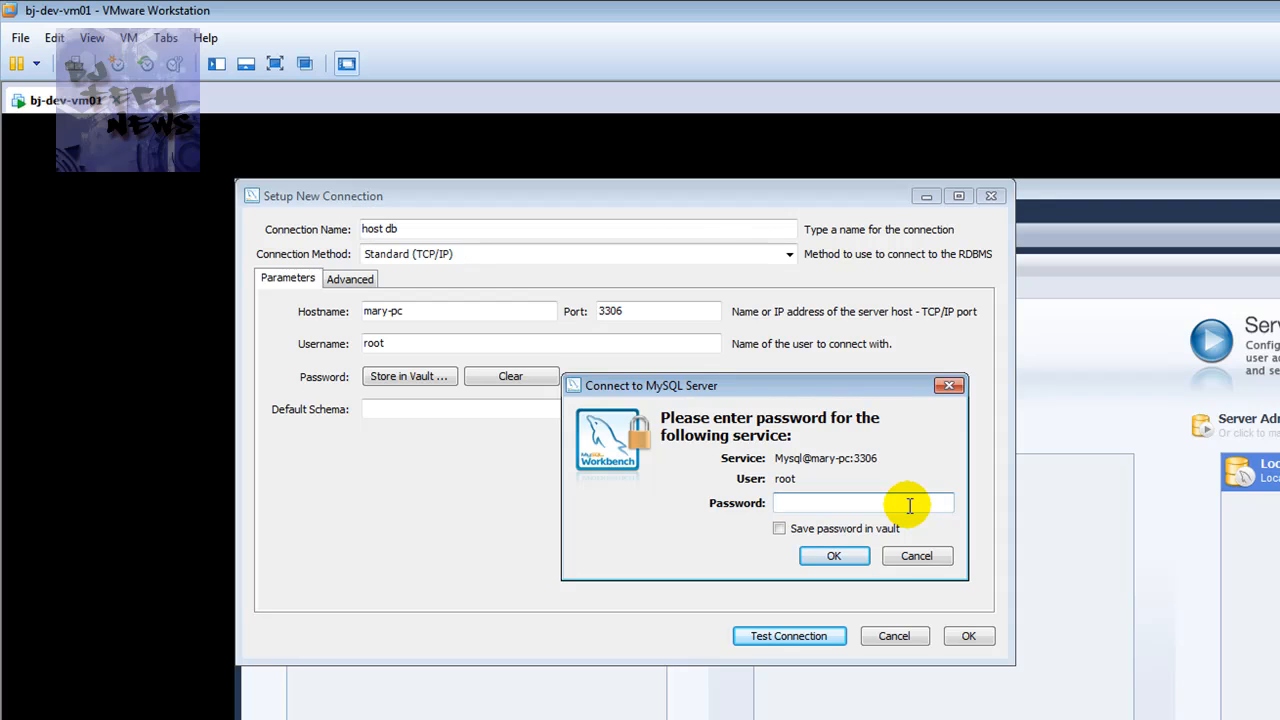
pyautogui.write('********')
pyautogui.press('Return')
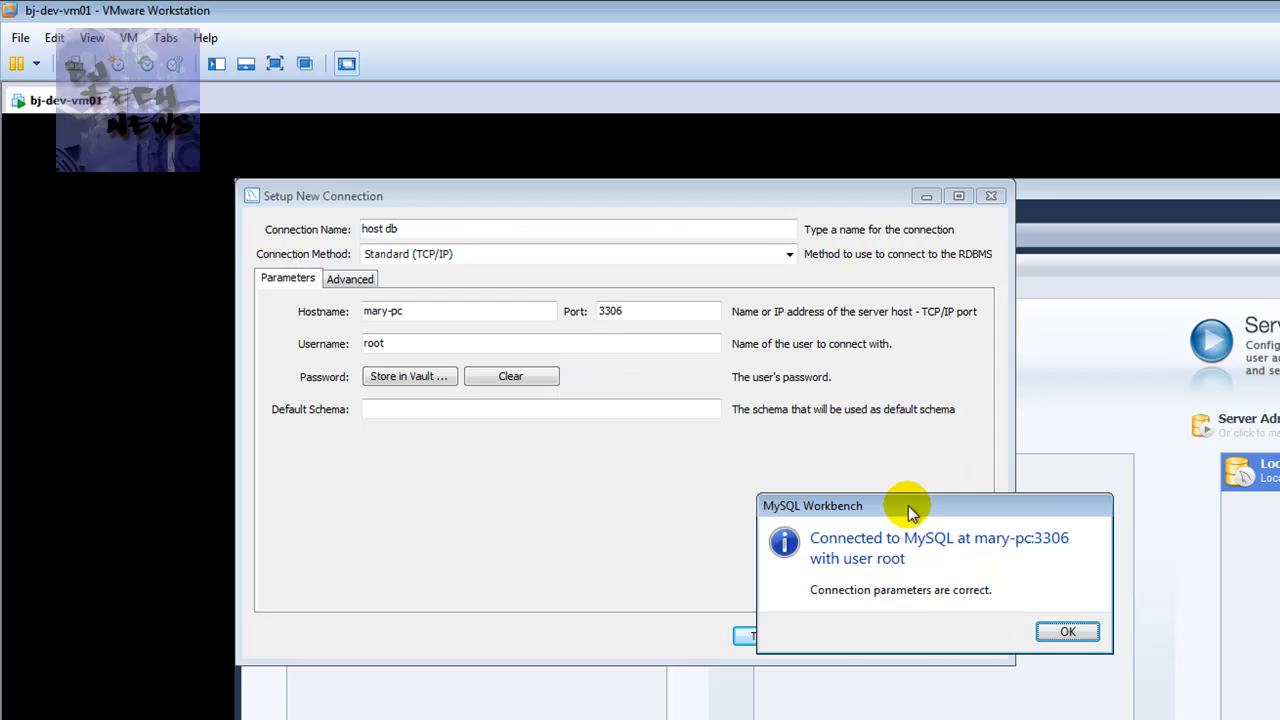
pyautogui.press('Return')
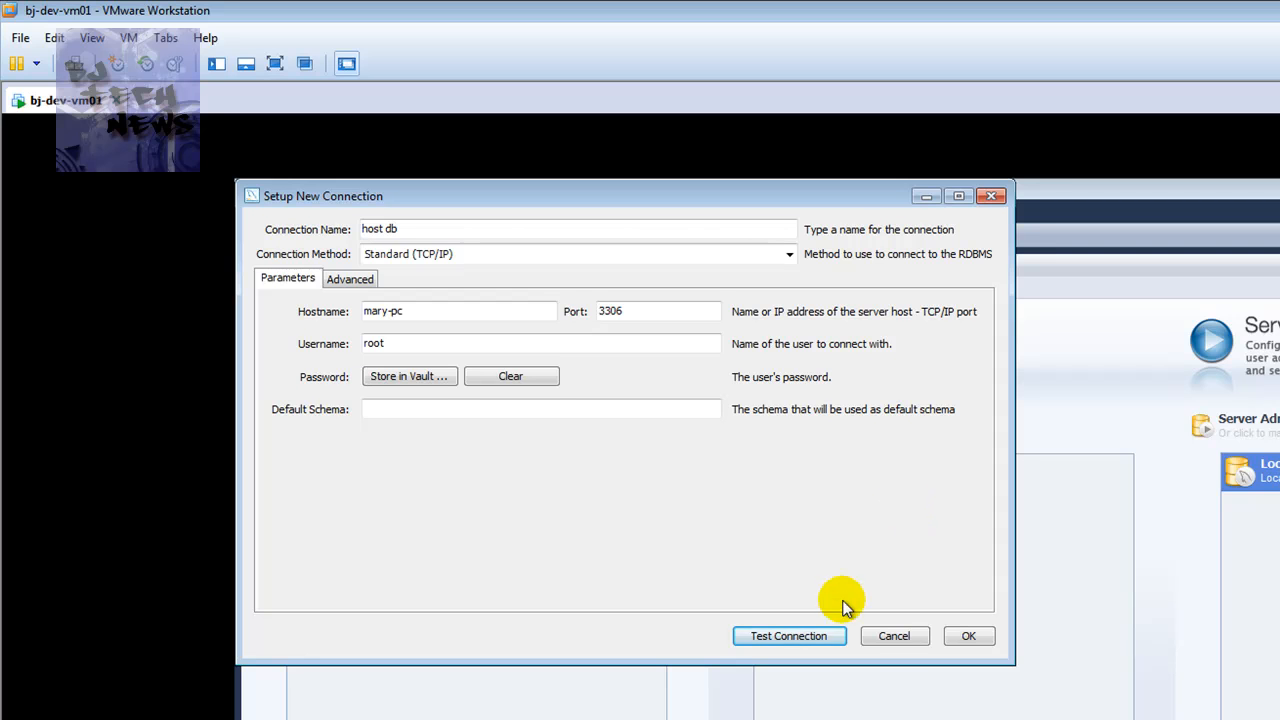
pyautogui.click(818, 636)
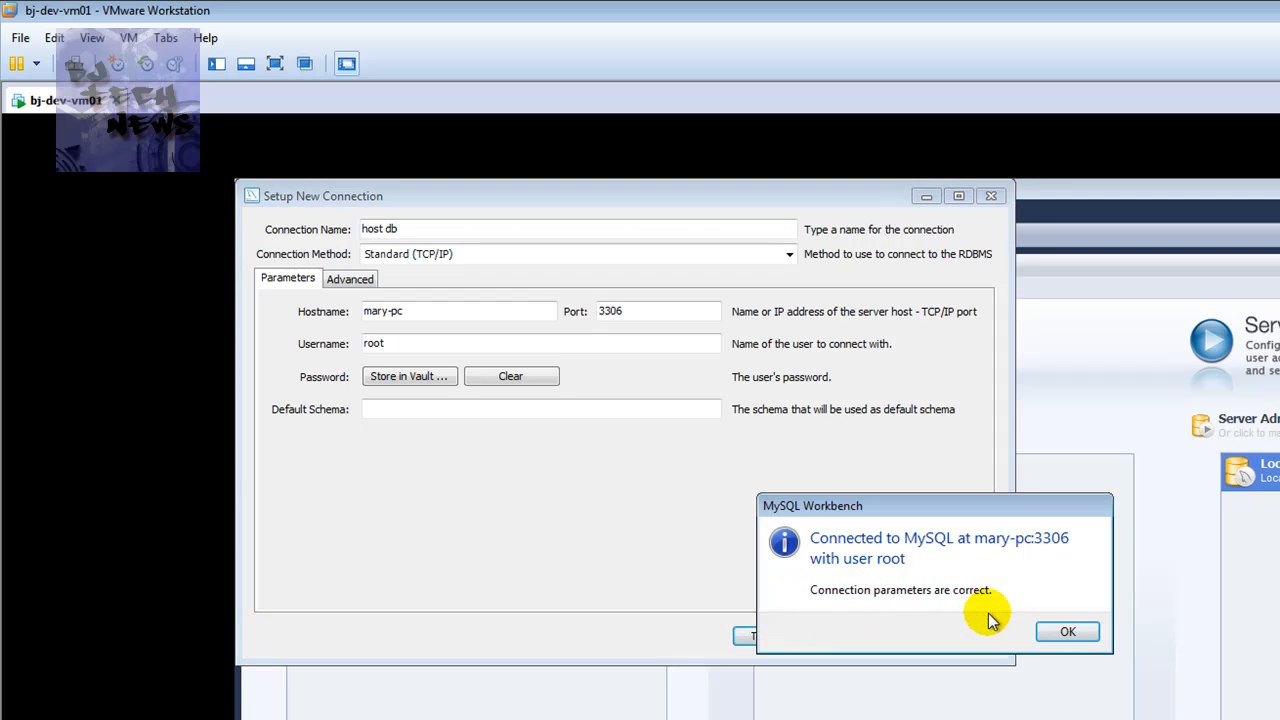
pyautogui.click(1080, 630)
# Save host db, connect to it with the password, and expand the mydb schema in the SQL editor
pyautogui.click(969, 638)
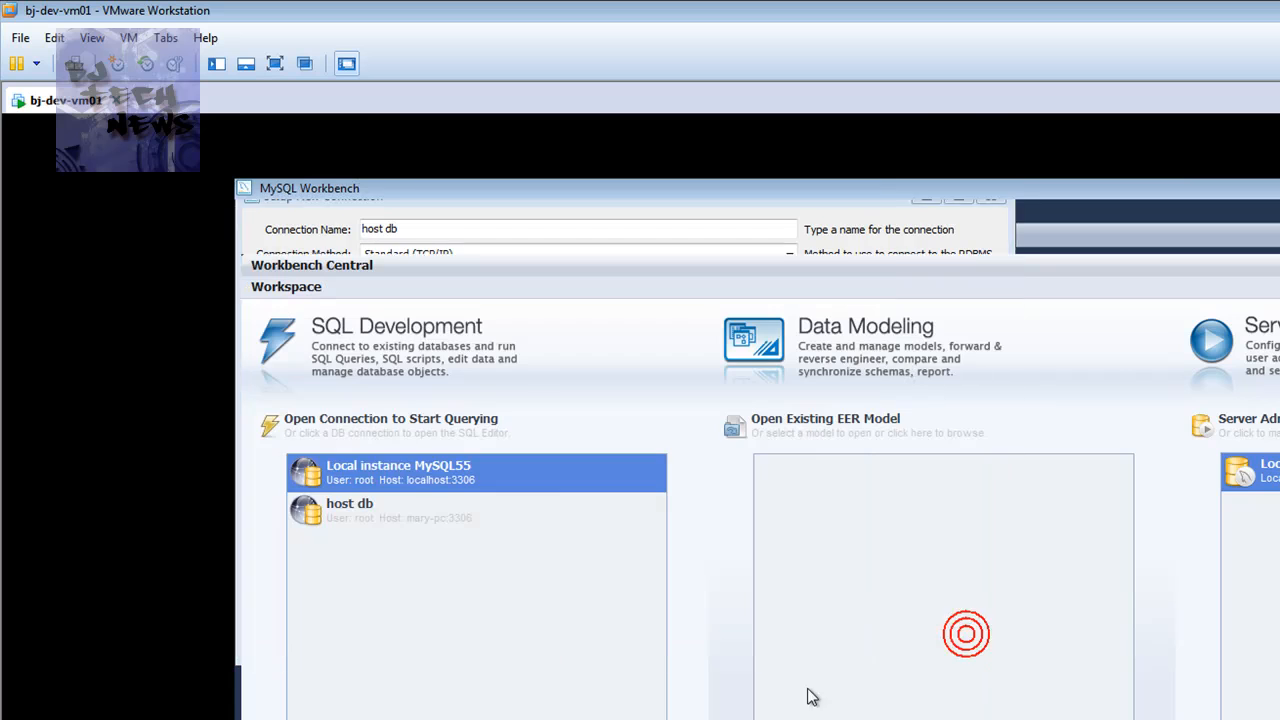
pyautogui.click(386, 515)
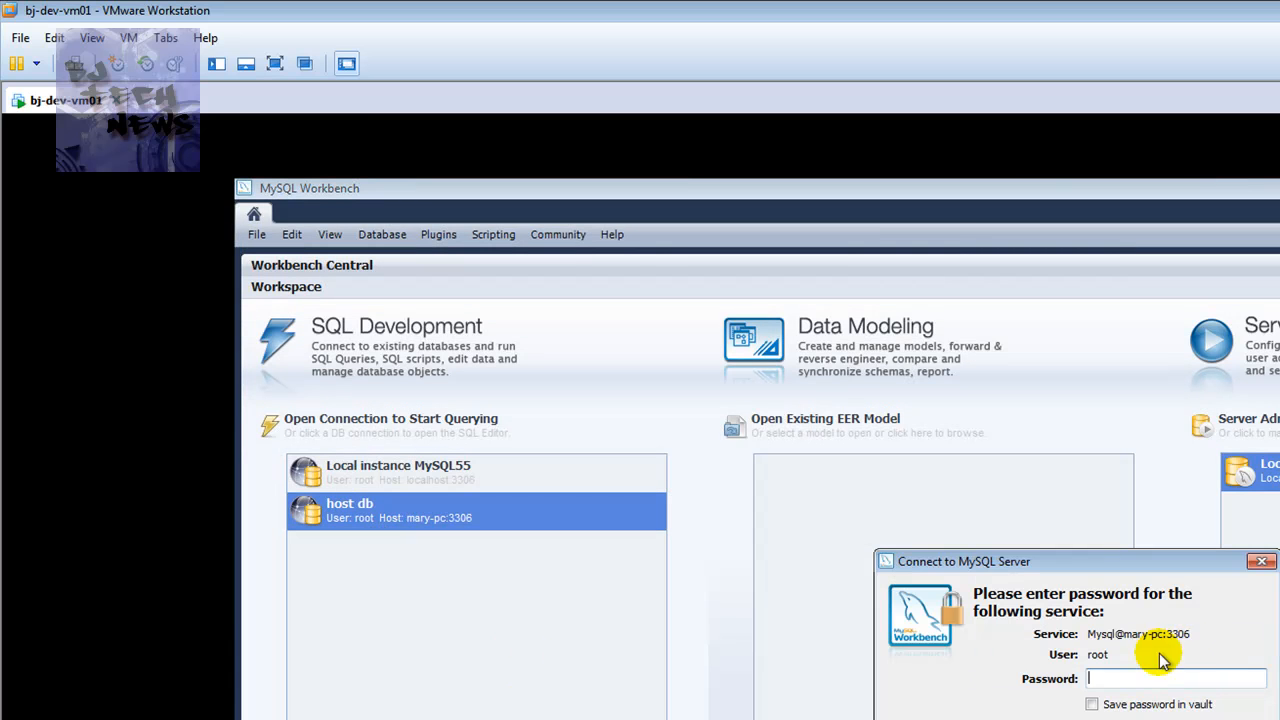
pyautogui.write('*')
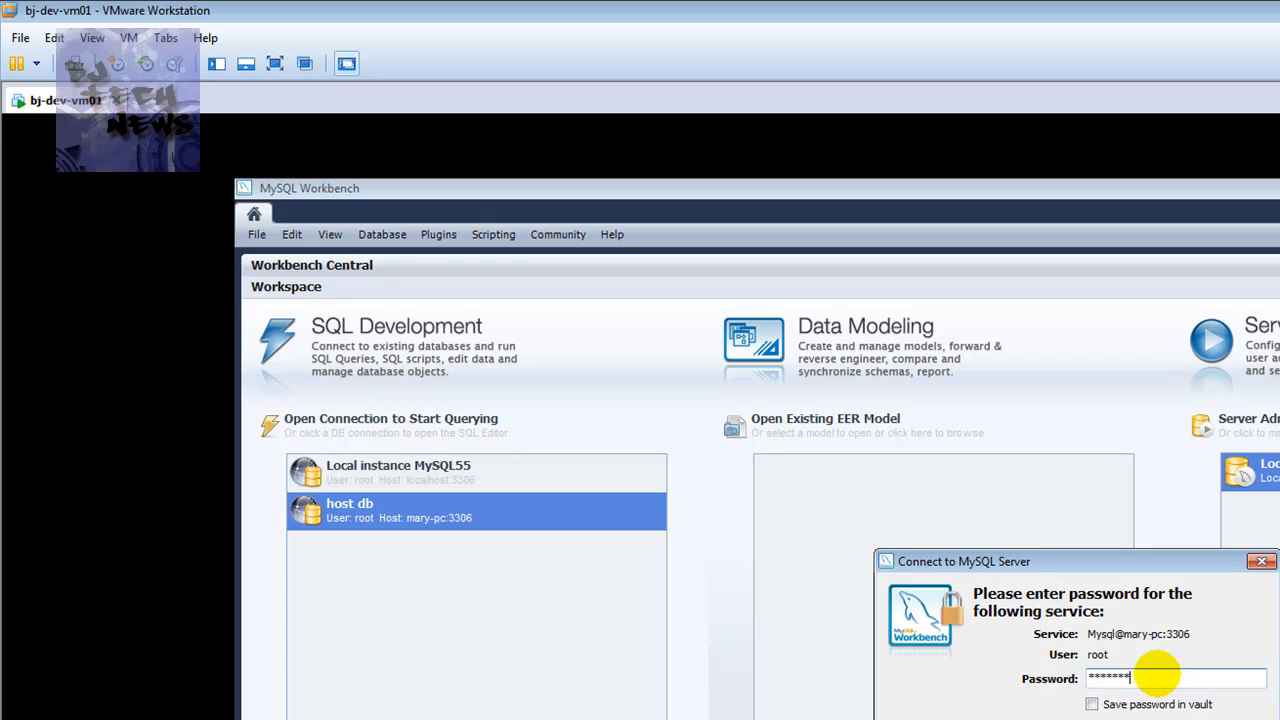
pyautogui.write('******')
pyautogui.press('Return')
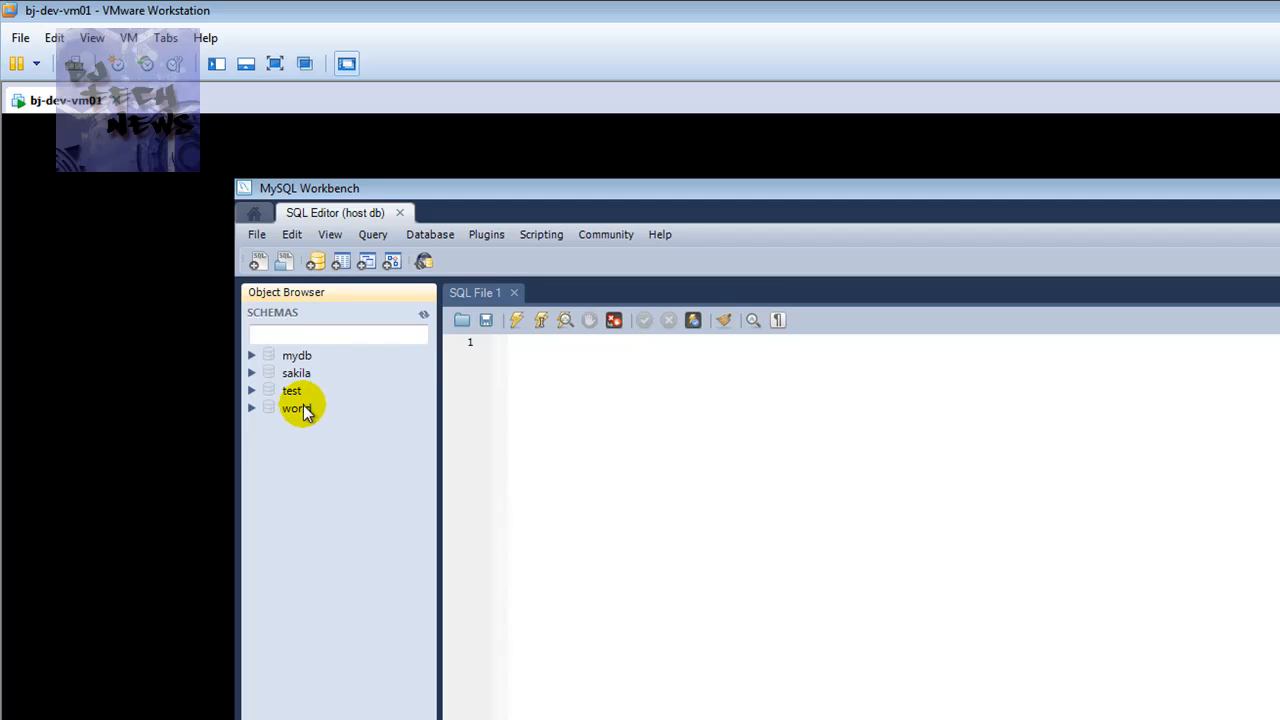
pyautogui.click(252, 355)
pyautogui.click(300, 373)
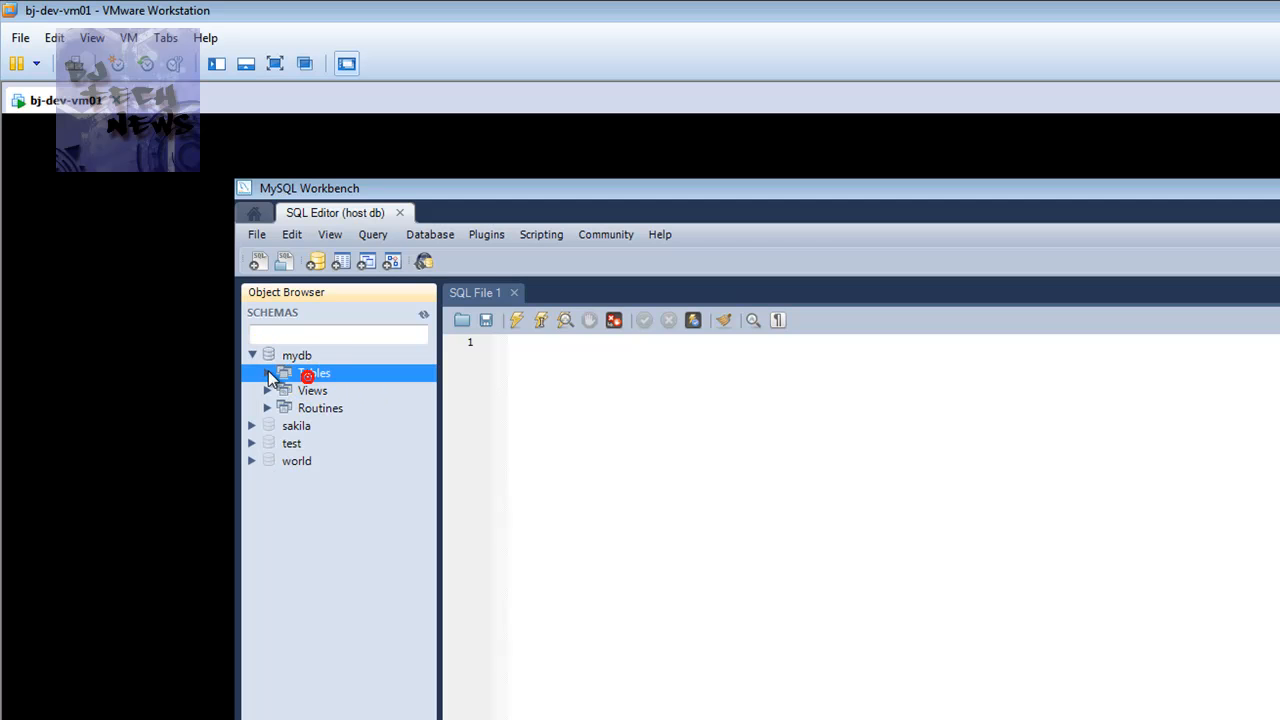
pyautogui.click(297, 355)
# Run 'use world' and 'show tables' together, listing city, country and countrylanguage
pyautogui.click(545, 365)
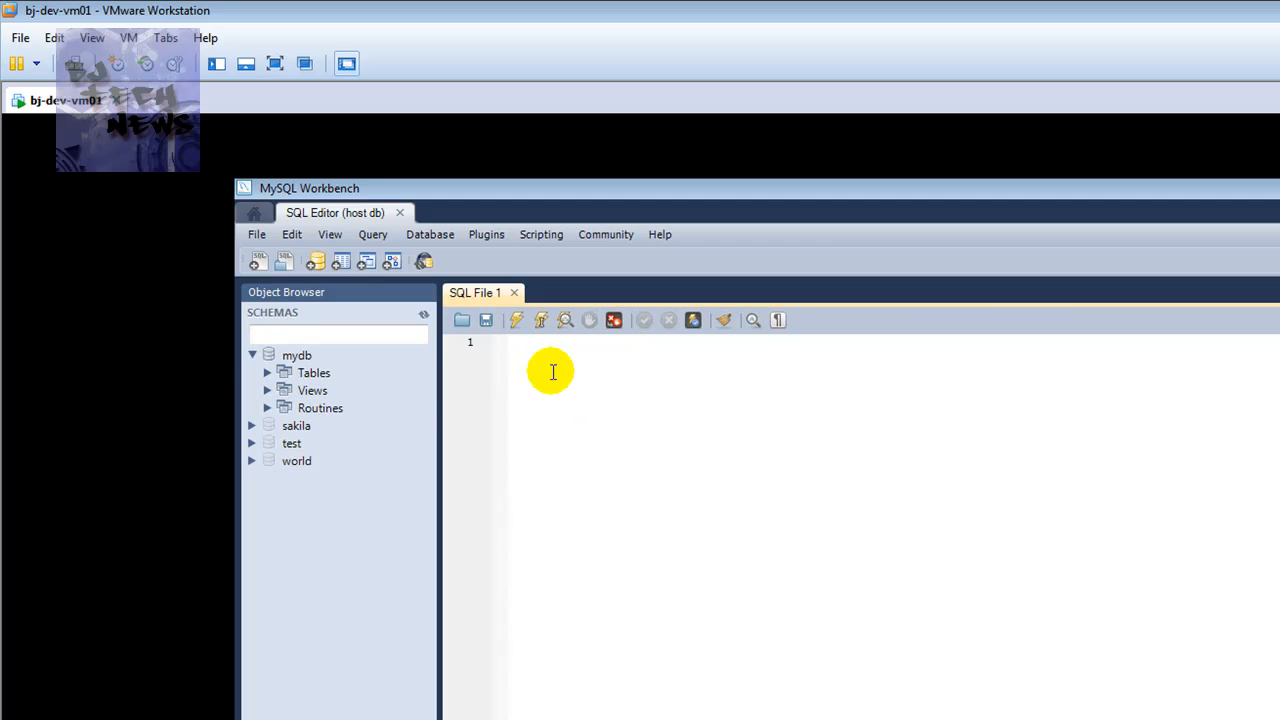
pyautogui.click(518, 370)
pyautogui.write('use ')
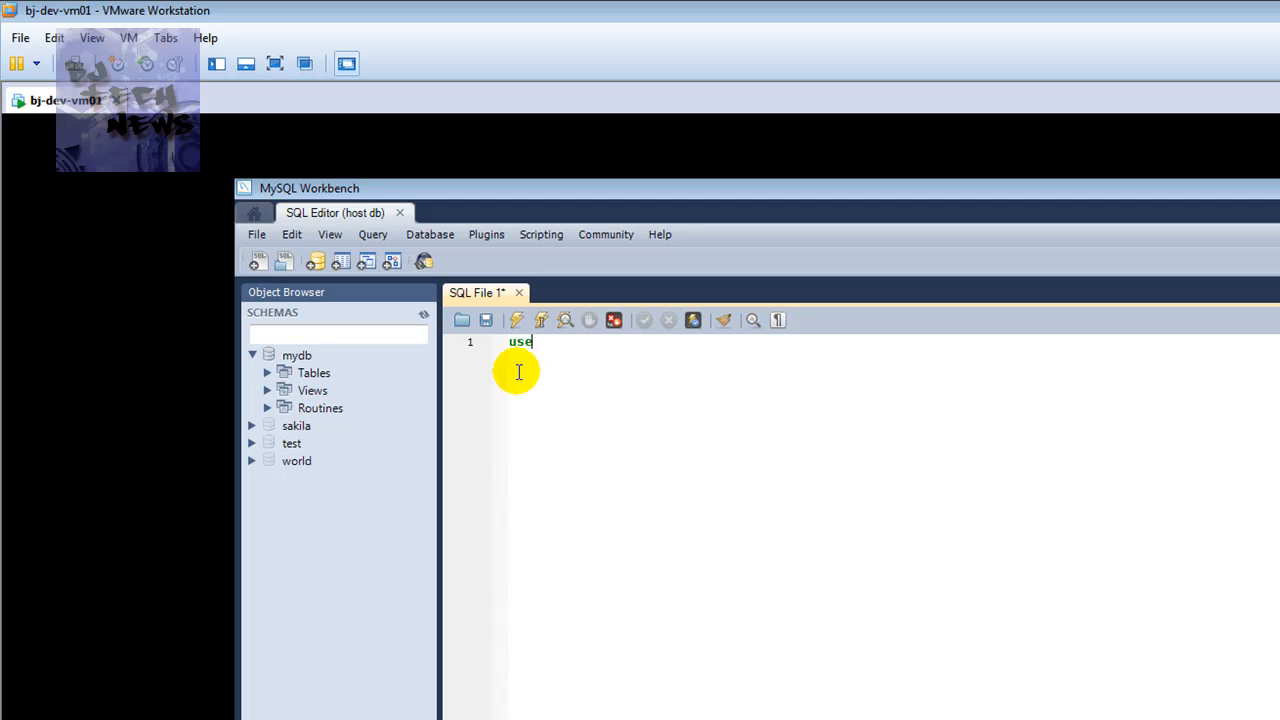
pyautogui.write('world;')
pyautogui.press('Return')
pyautogui.write('show tables;')
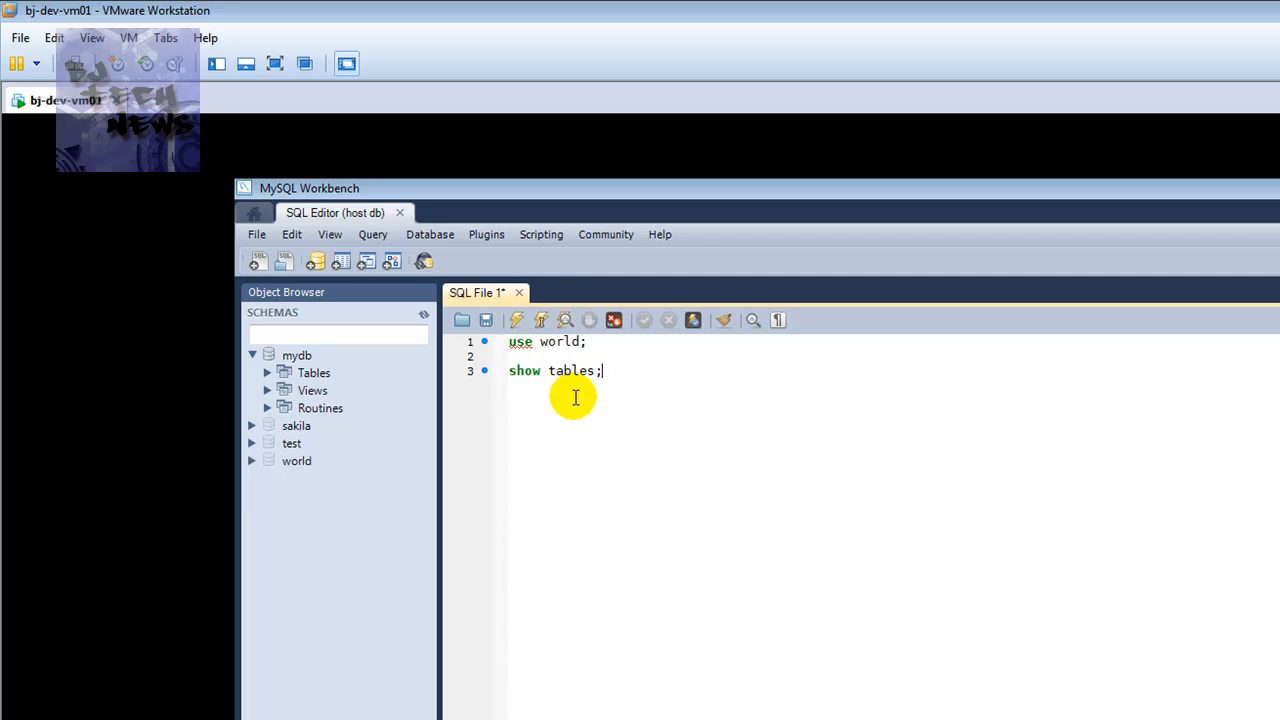
pyautogui.moveTo(632, 375); pyautogui.dragTo(480, 342)
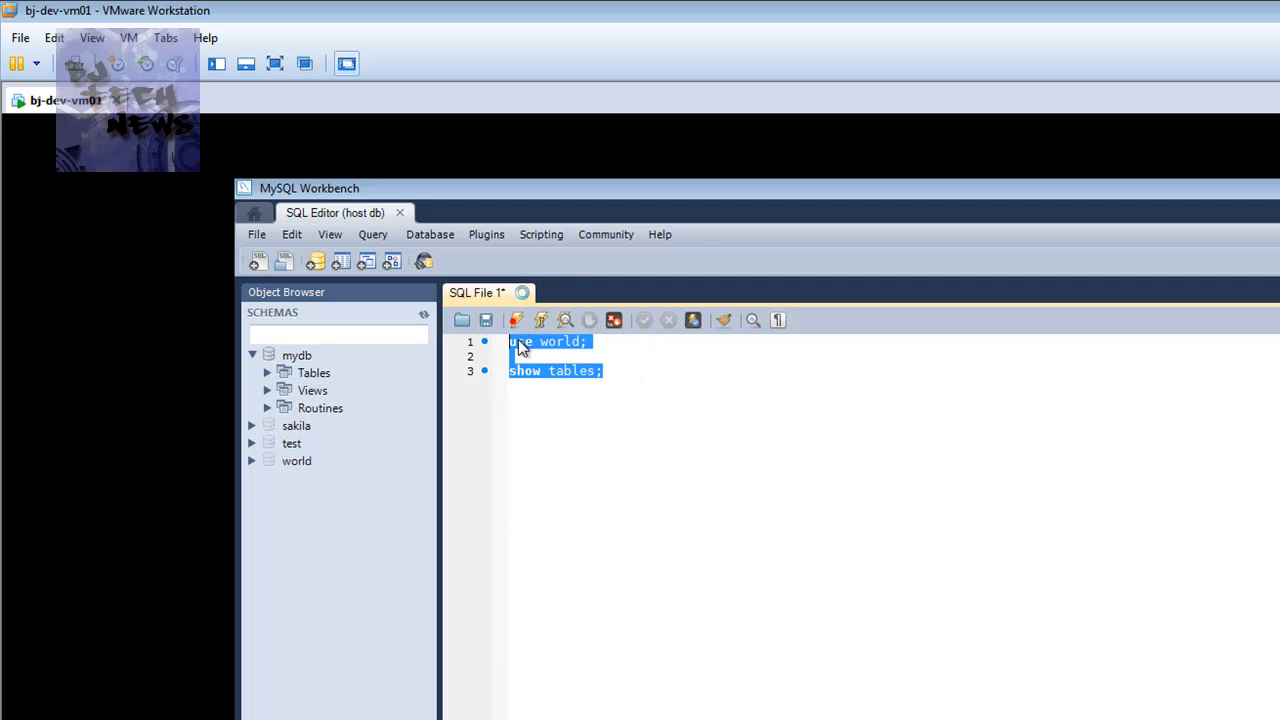
pyautogui.click(516, 319)
pyautogui.click(678, 388)
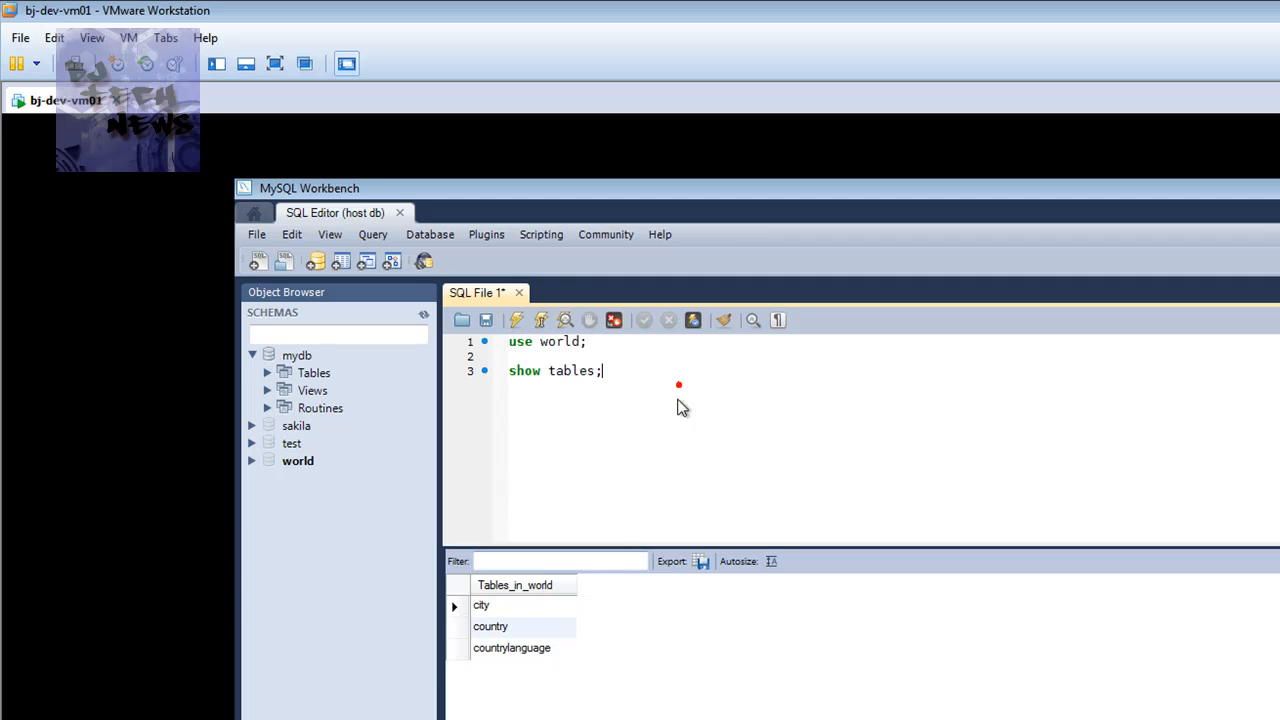